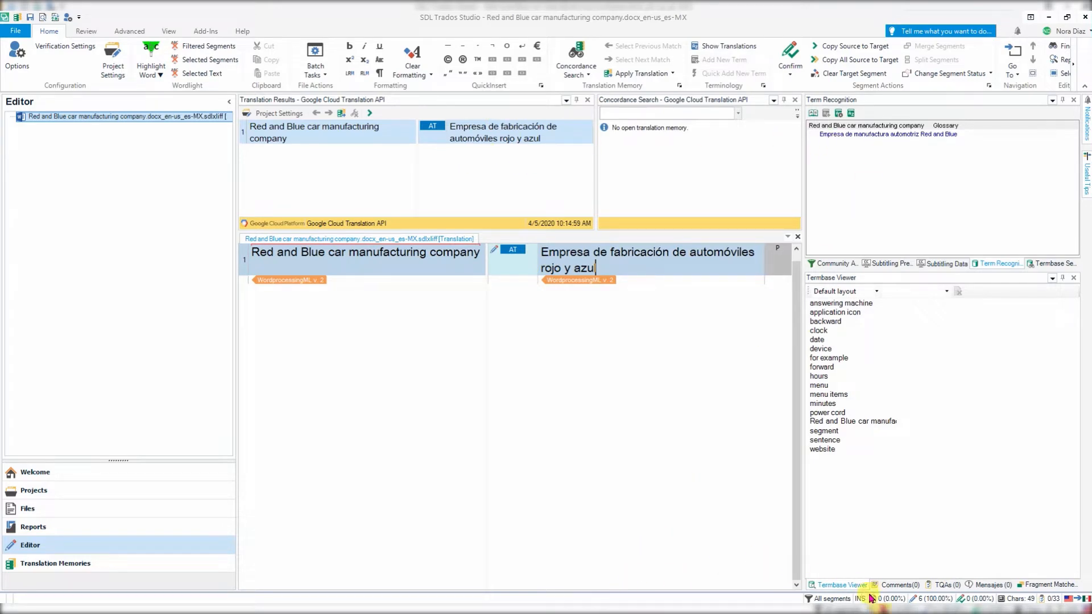
# Open Glossary Converter and convert Glossary.sdltb from the Termbase folder to Excel format, overwriting the existing Glossary.xlsx.
pyautogui.click(871, 611)
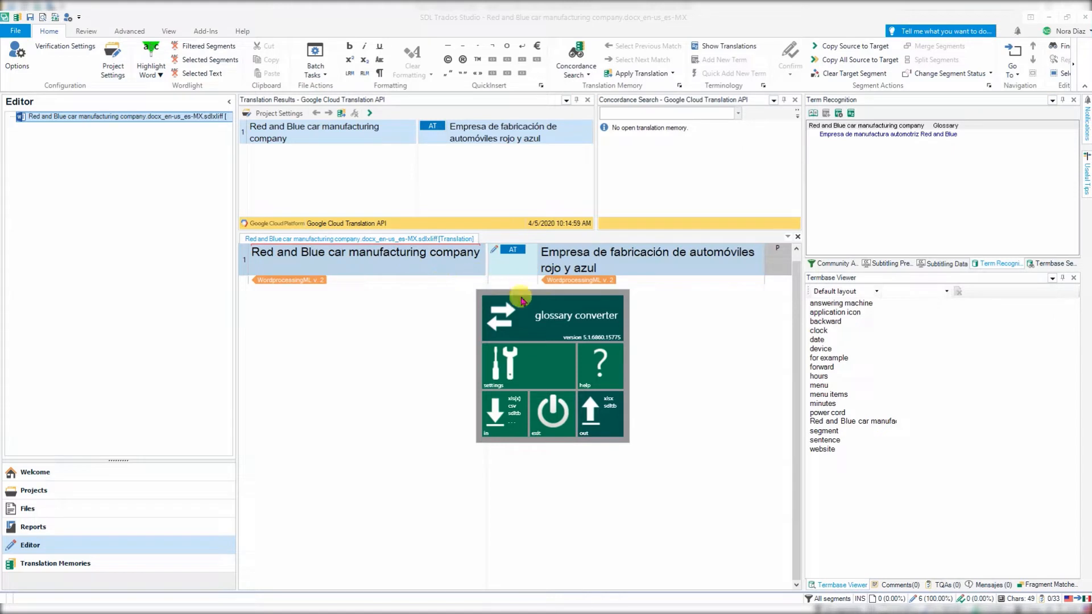
pyautogui.moveTo(521, 295); pyautogui.dragTo(340, 349)
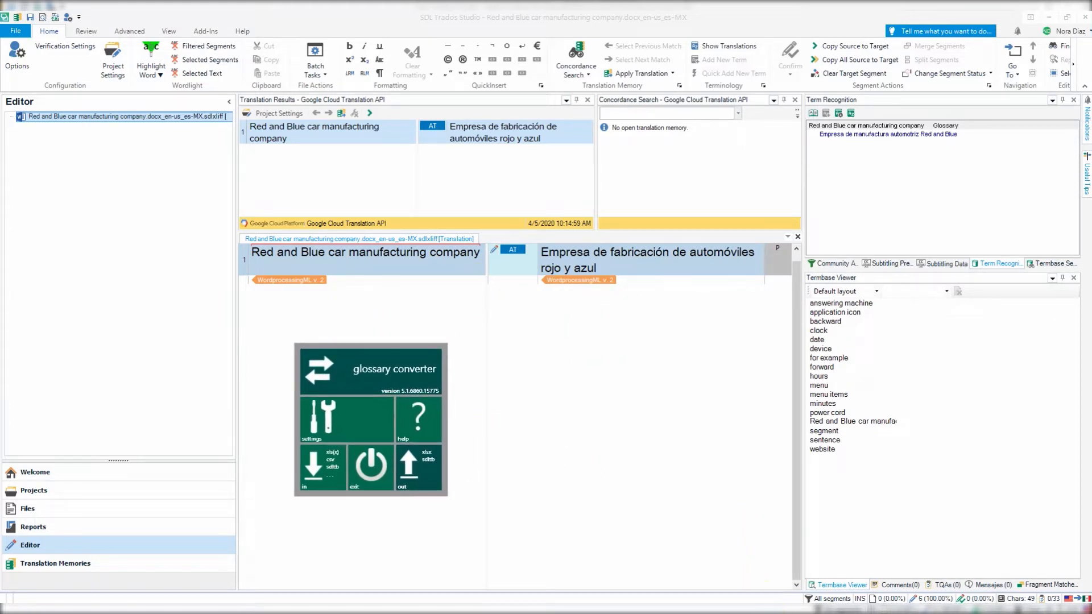
pyautogui.click(772, 612)
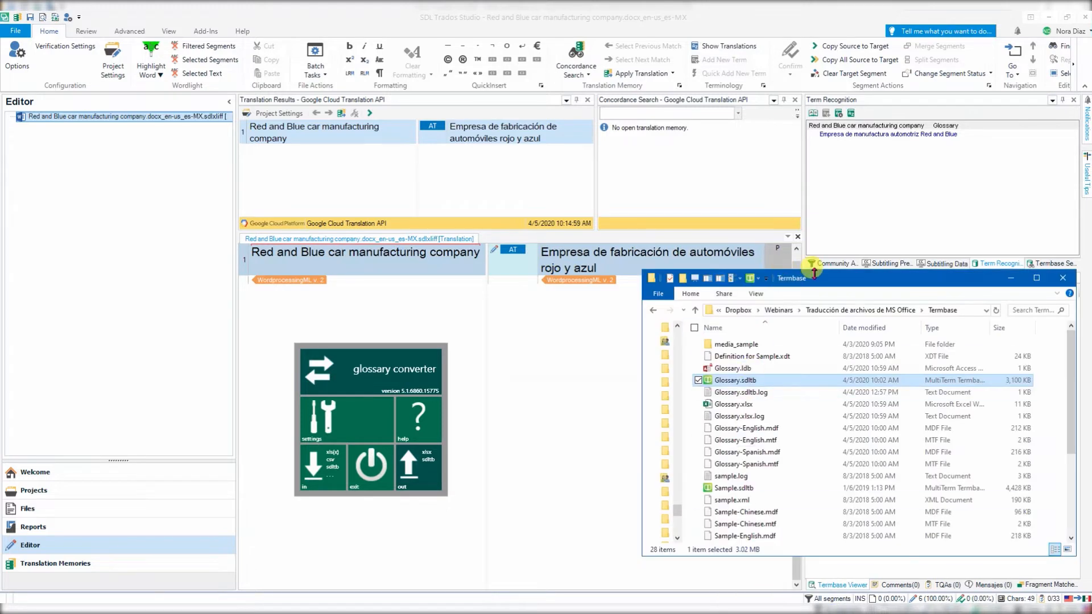
pyautogui.moveTo(815, 274); pyautogui.dragTo(671, 288)
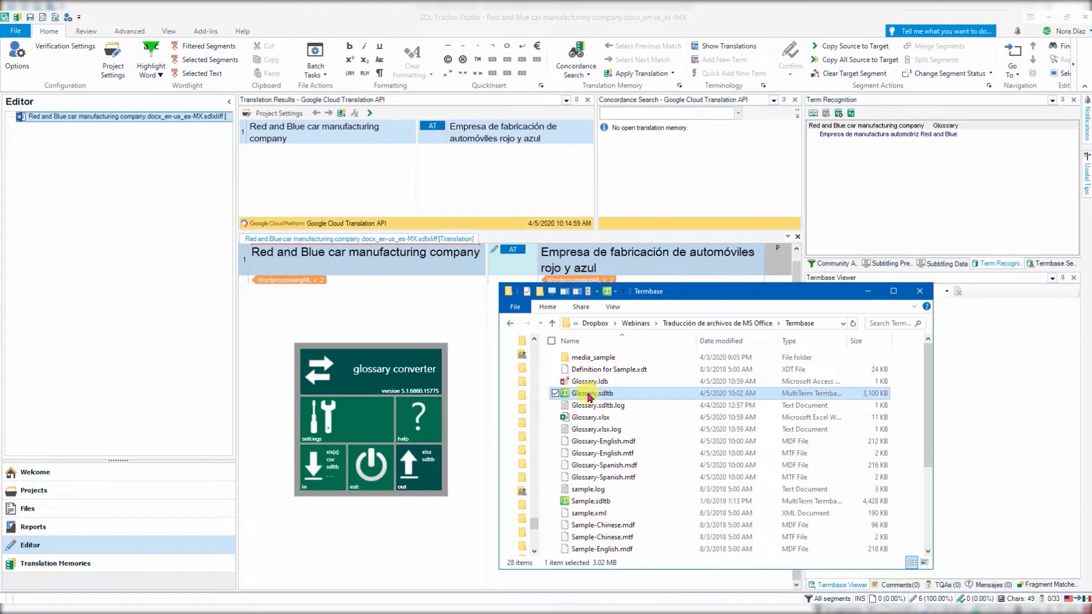
pyautogui.moveTo(589, 395); pyautogui.dragTo(357, 429)
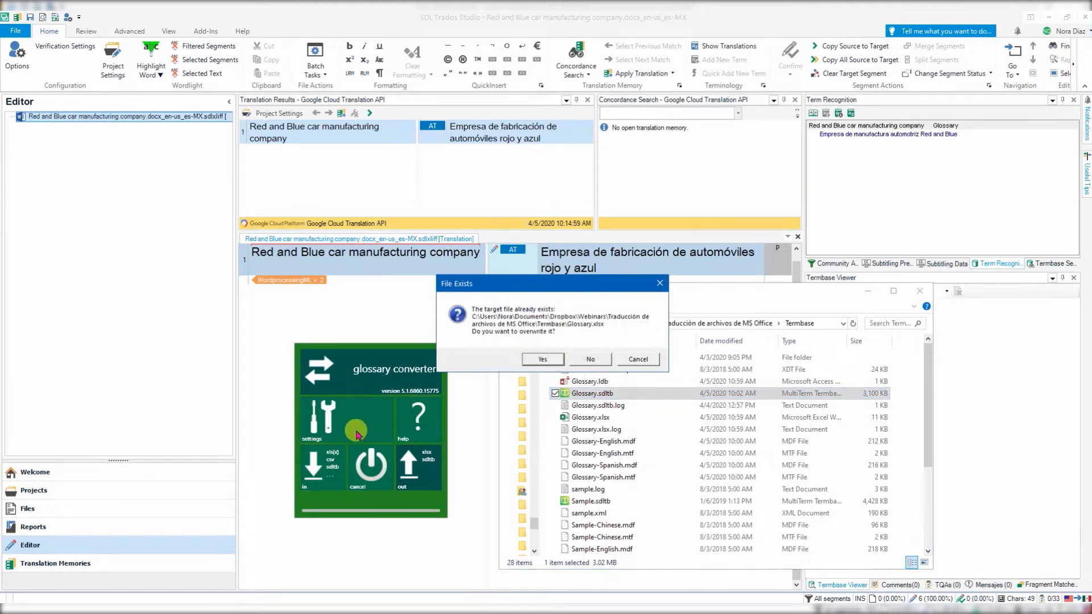
pyautogui.click(542, 359)
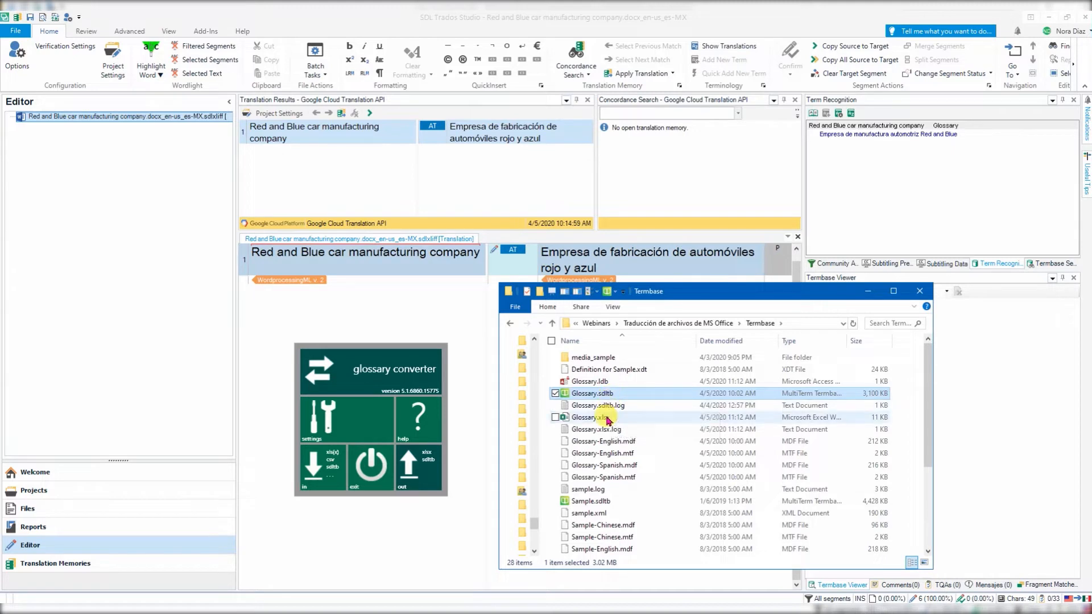
pyautogui.click(608, 419)
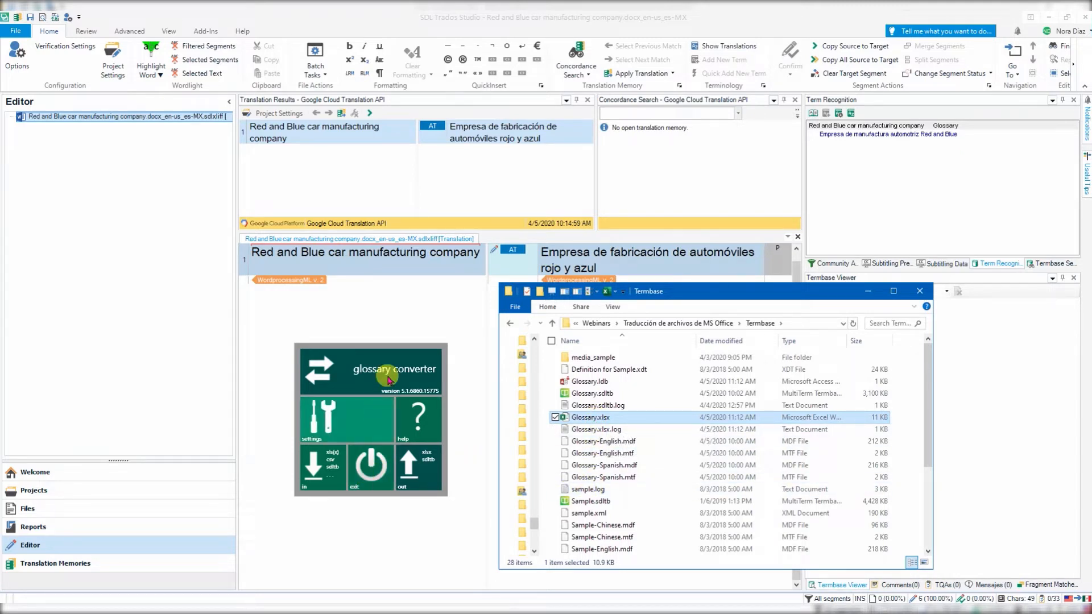
# Return to SDL Trados Studio and start a new project named Termbase to TM.
pyautogui.click(408, 288)
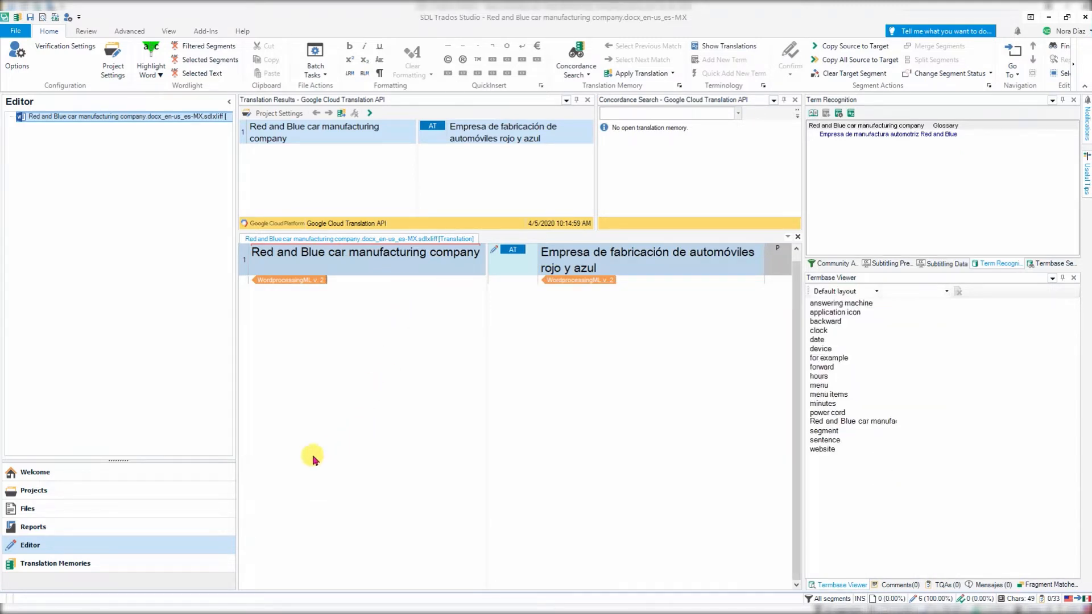
pyautogui.click(91, 487)
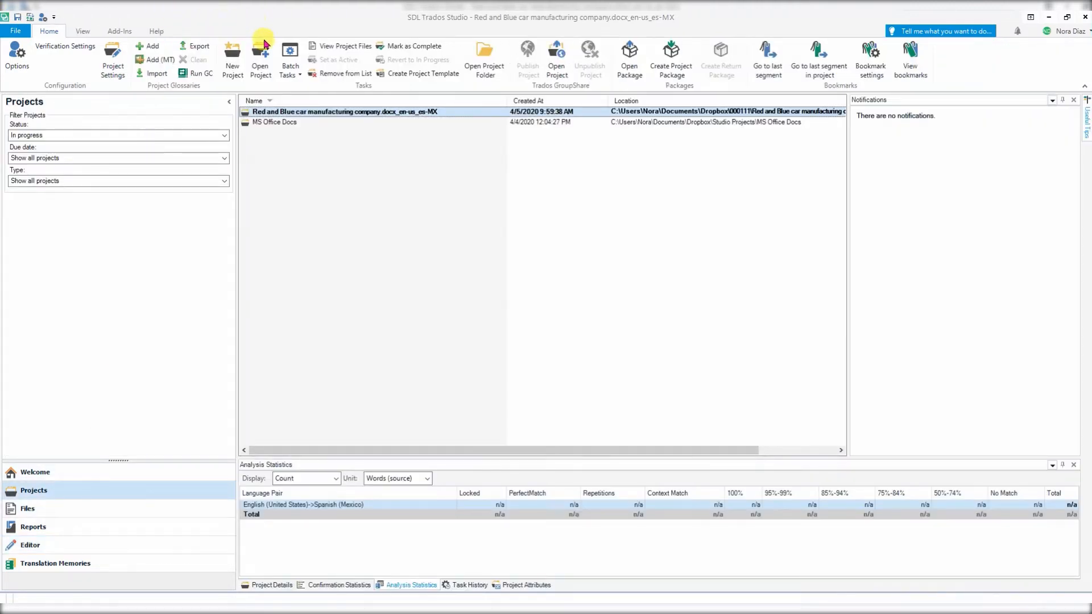
pyautogui.click(237, 60)
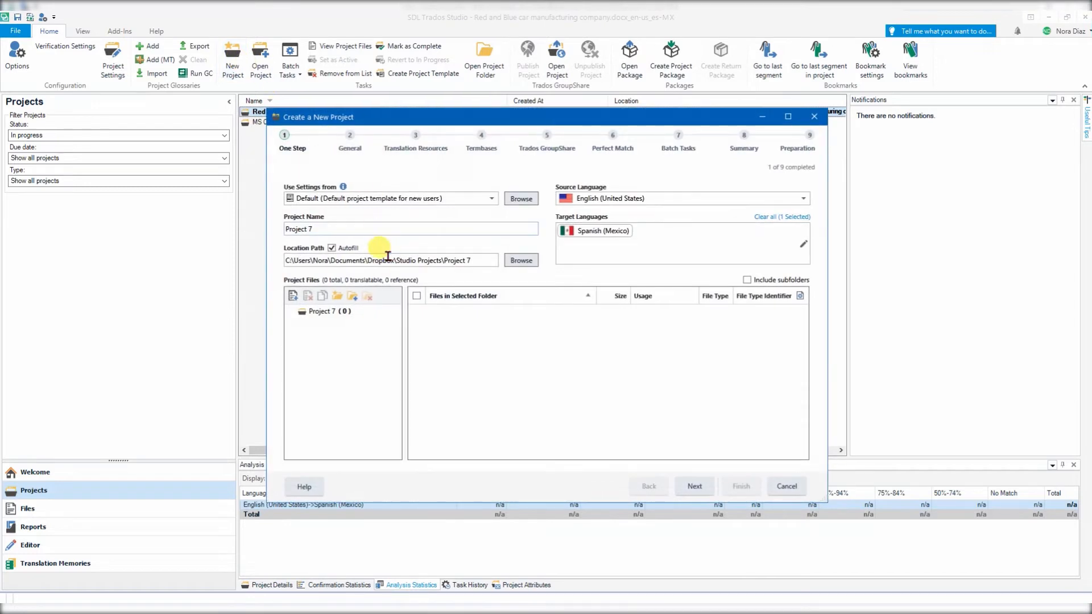
pyautogui.write('Term')
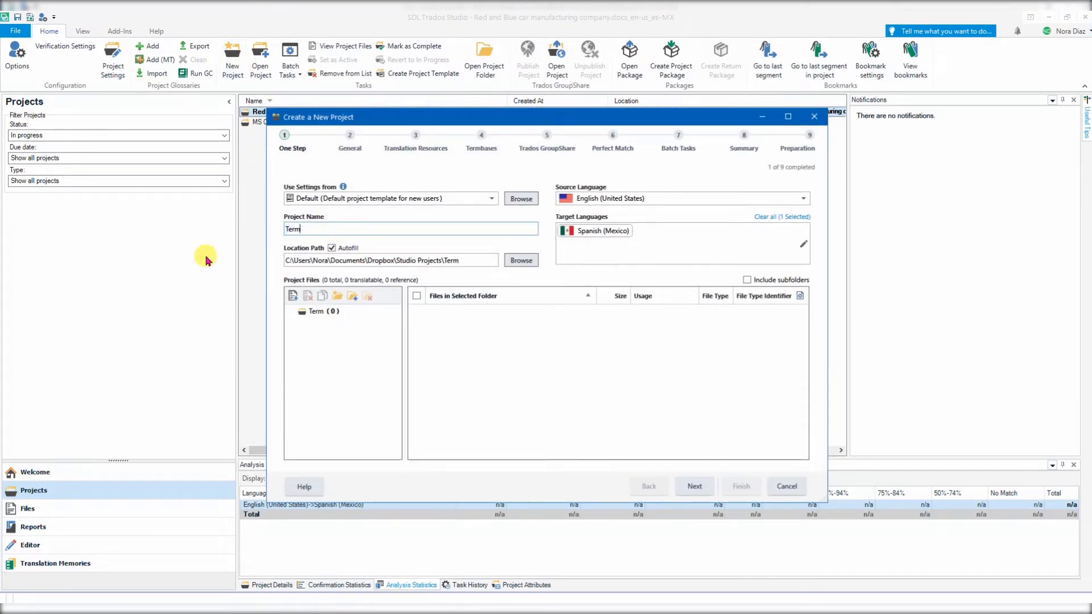
pyautogui.write('base to TM')
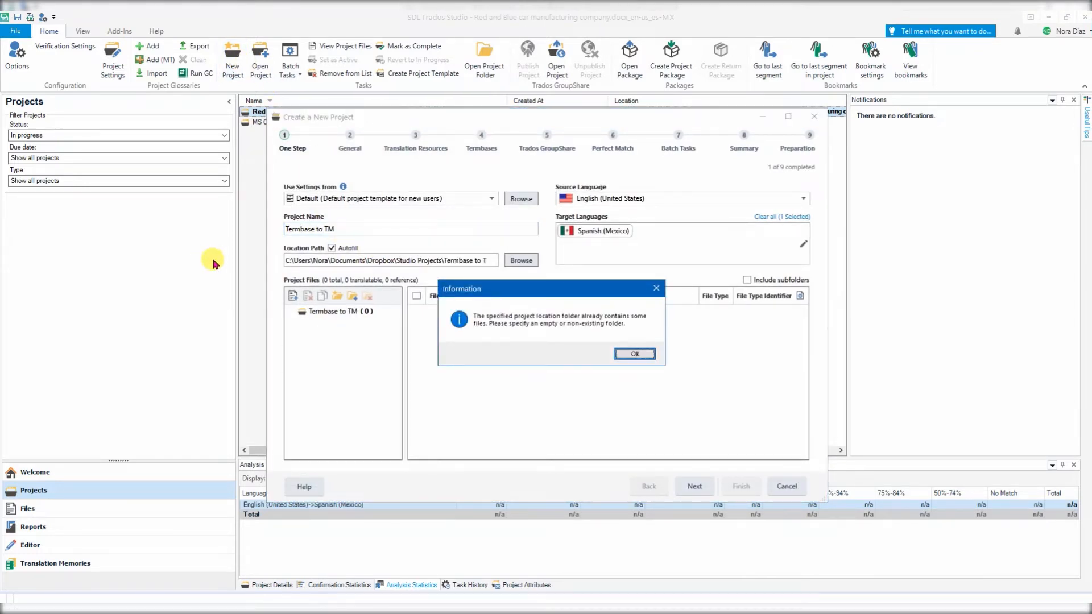
pyautogui.click(637, 356)
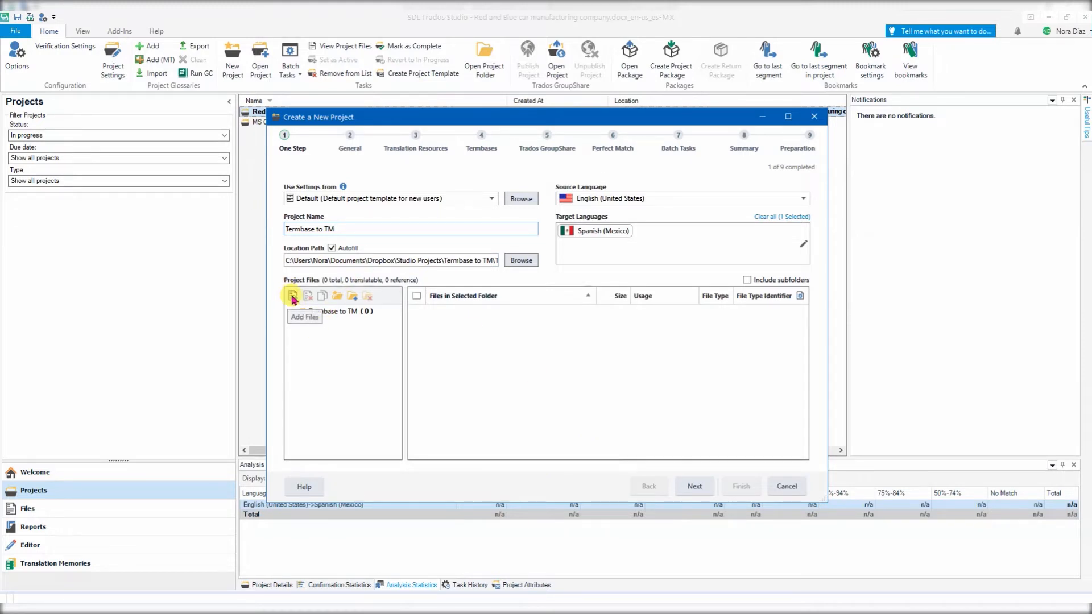
# Add Glossary.xlsx from the Termbase folder to the new project's files.
pyautogui.click(293, 297)
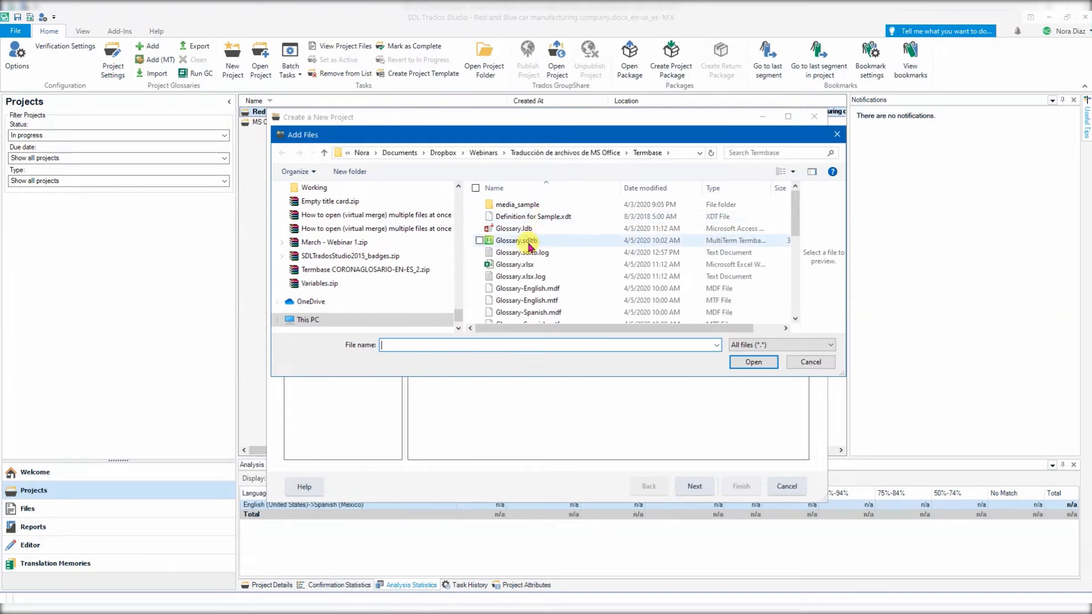
pyautogui.click(516, 264)
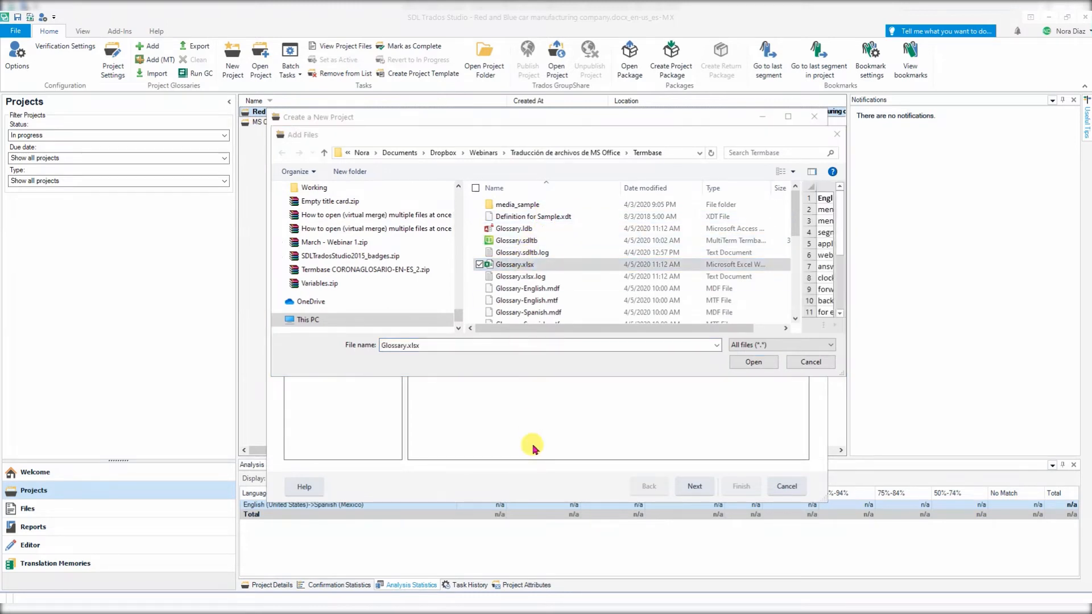
pyautogui.click(754, 364)
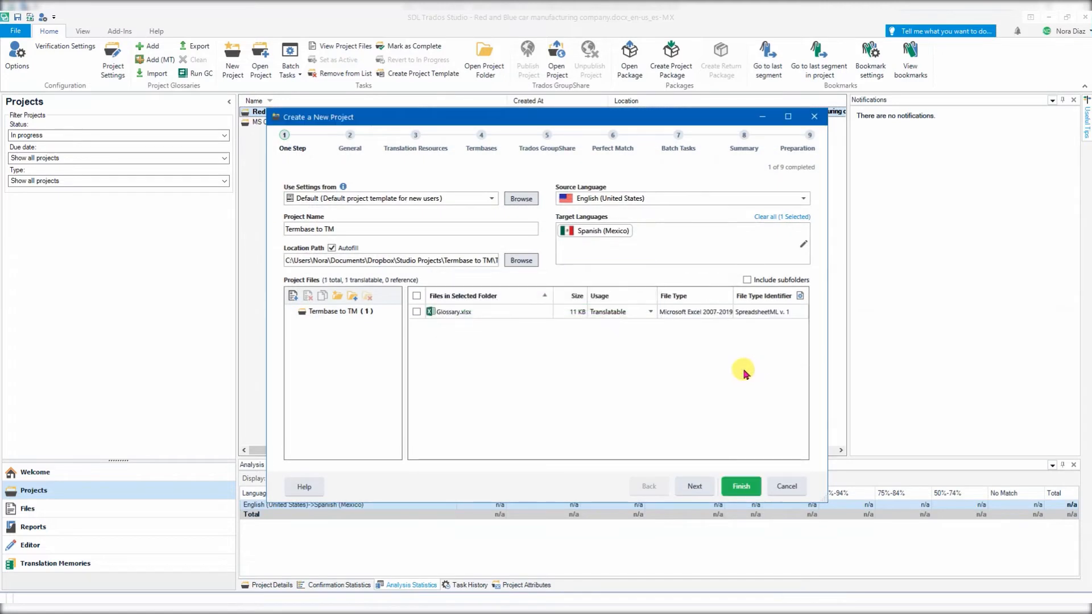
# In the new project's full settings, move the Bilingual Excel file type above Microsoft Excel 2007-2019.
pyautogui.click(692, 489)
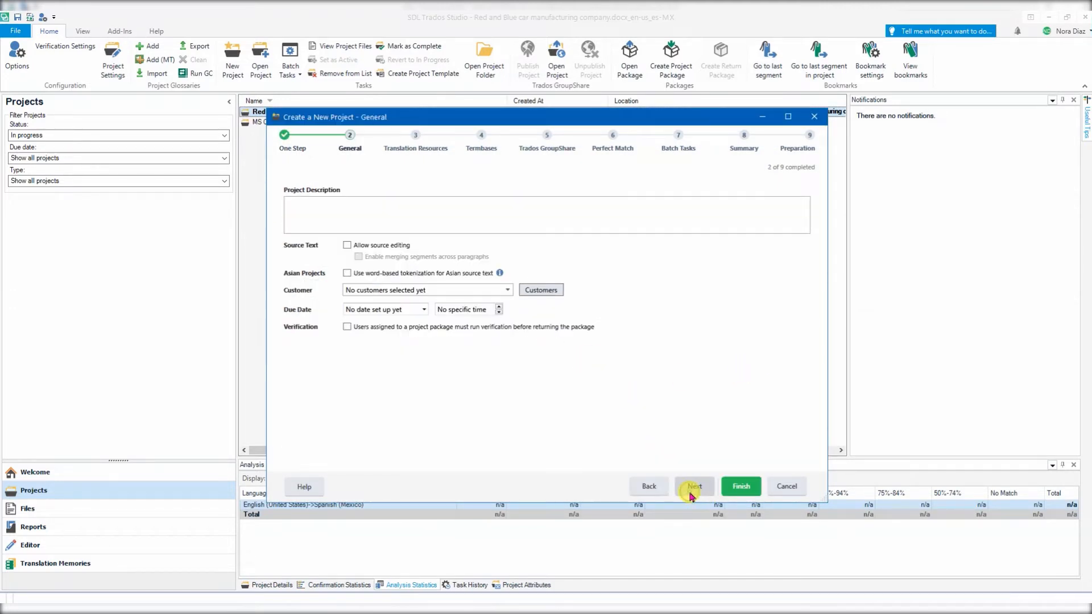
pyautogui.click(689, 487)
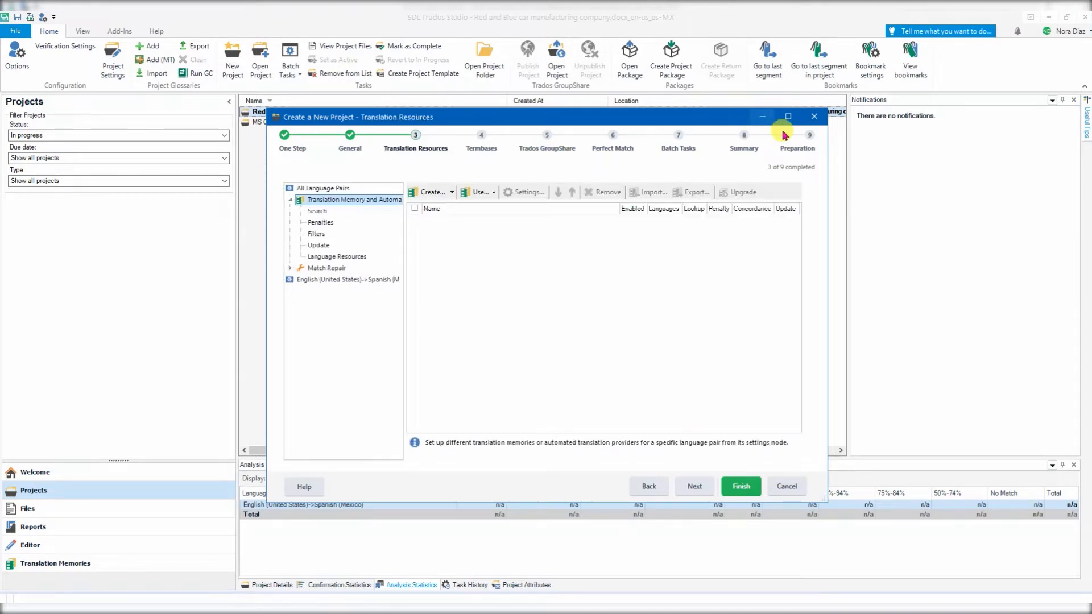
pyautogui.click(745, 139)
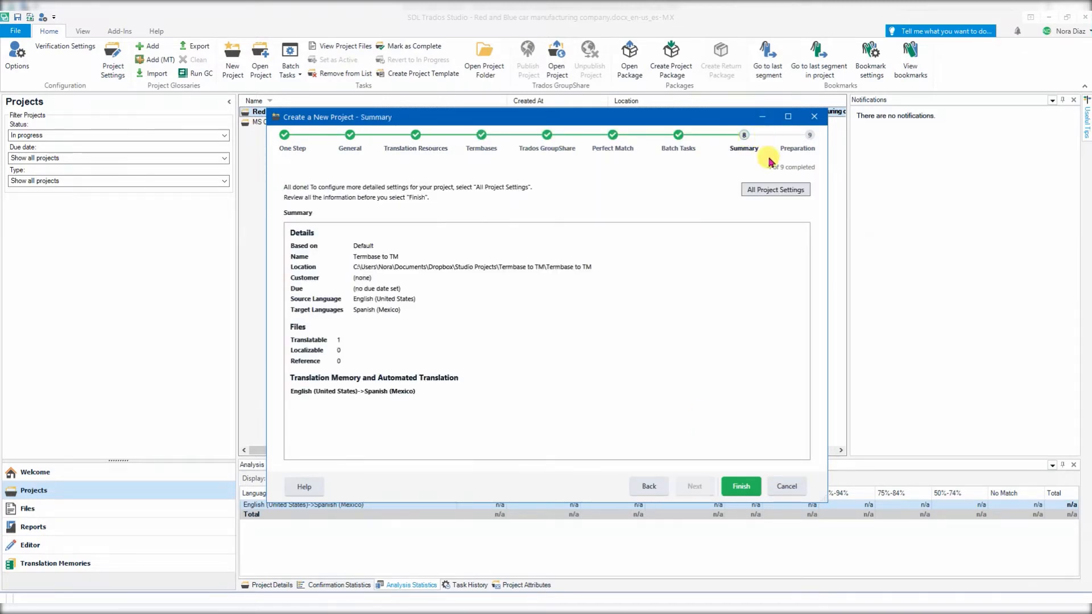
pyautogui.click(767, 193)
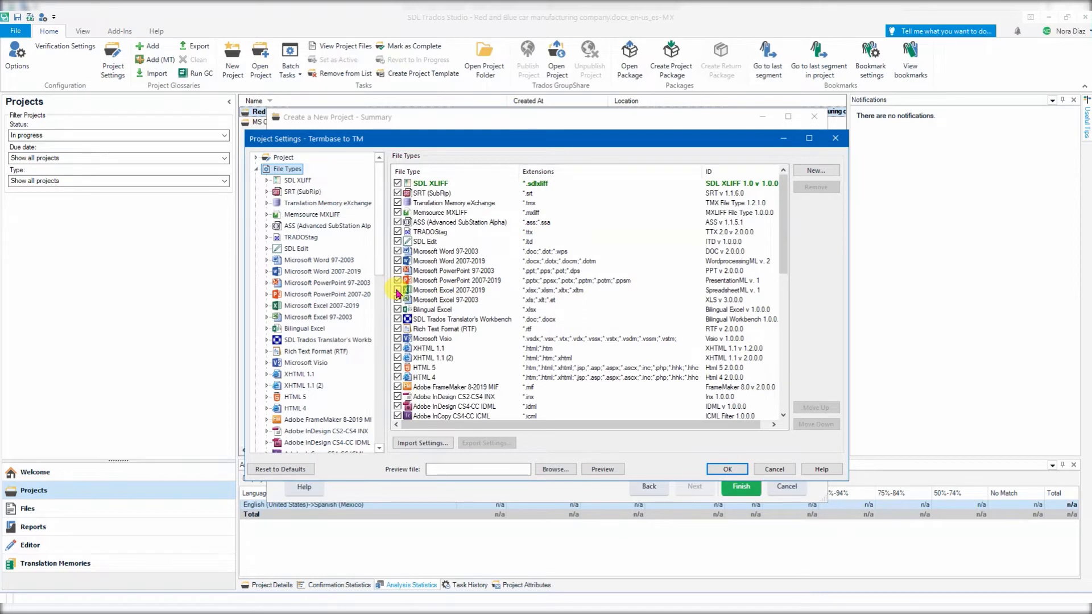
pyautogui.click(398, 291)
pyautogui.click(397, 290)
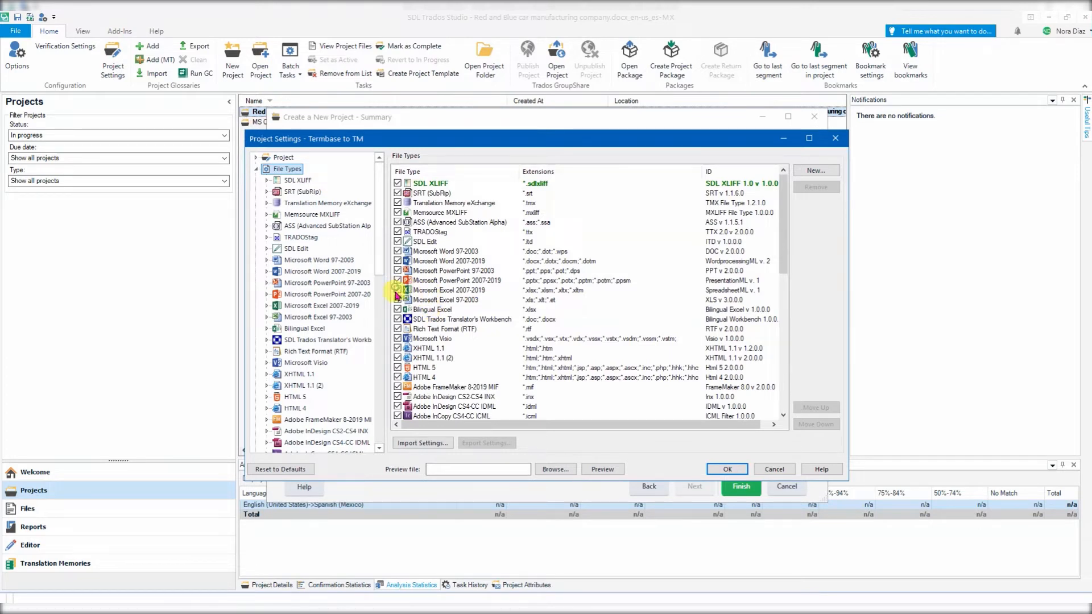
pyautogui.click(430, 310)
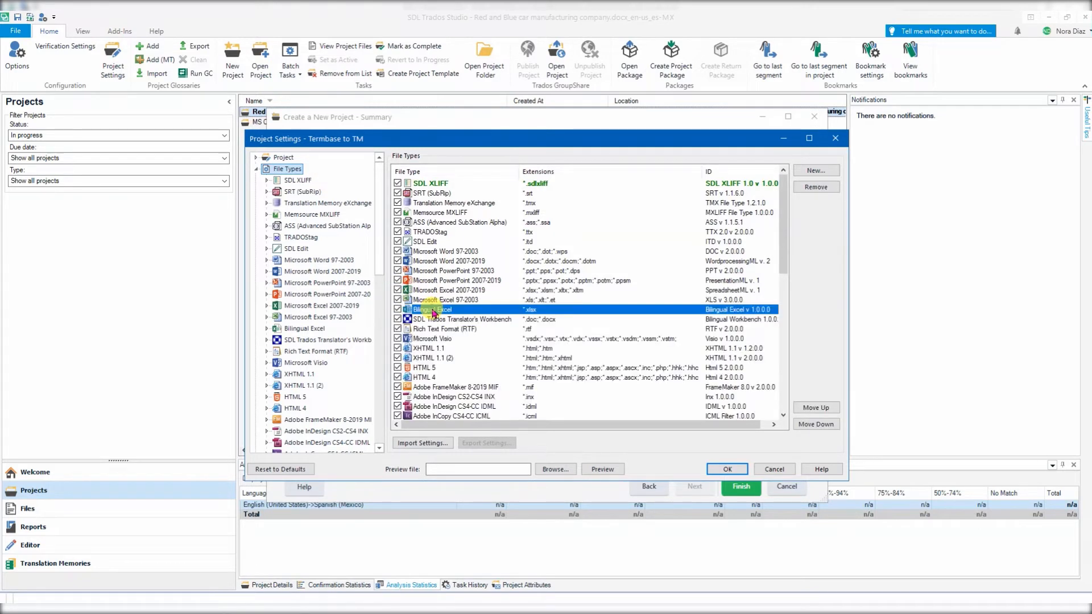
pyautogui.click(822, 414)
pyautogui.click(822, 413)
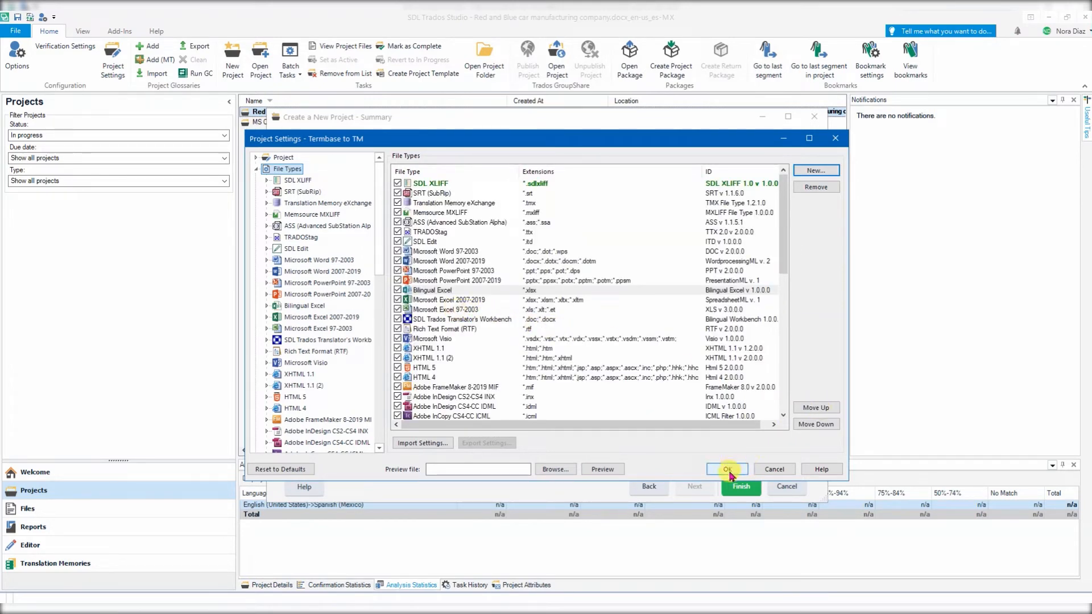
# Preview Glossary.xlsx with the Bilingual Excel file type and check its source and target terms through the last row.
pyautogui.click(603, 469)
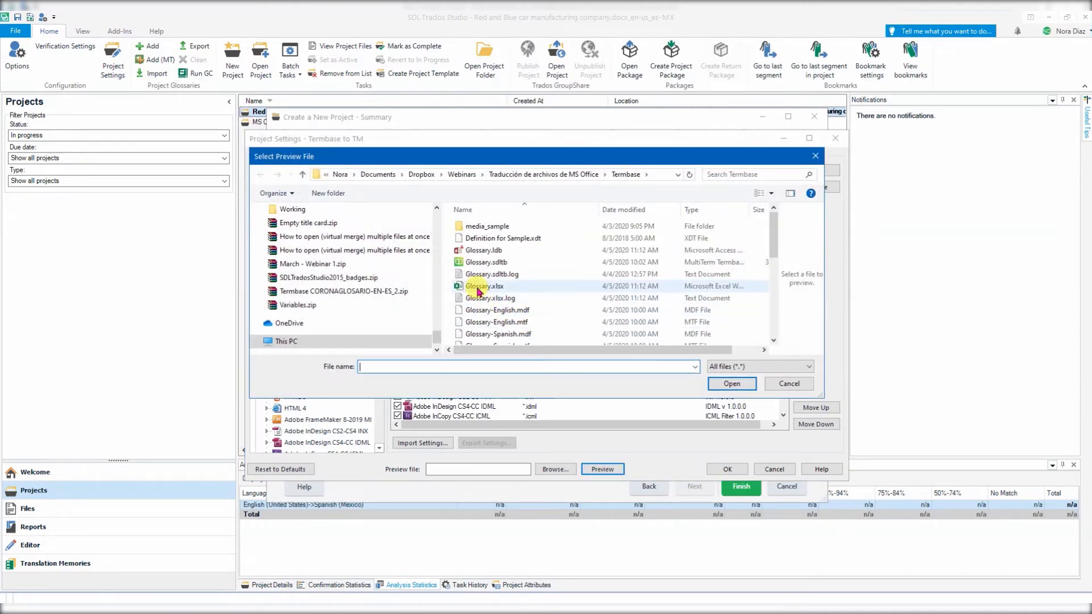
pyautogui.click(478, 287)
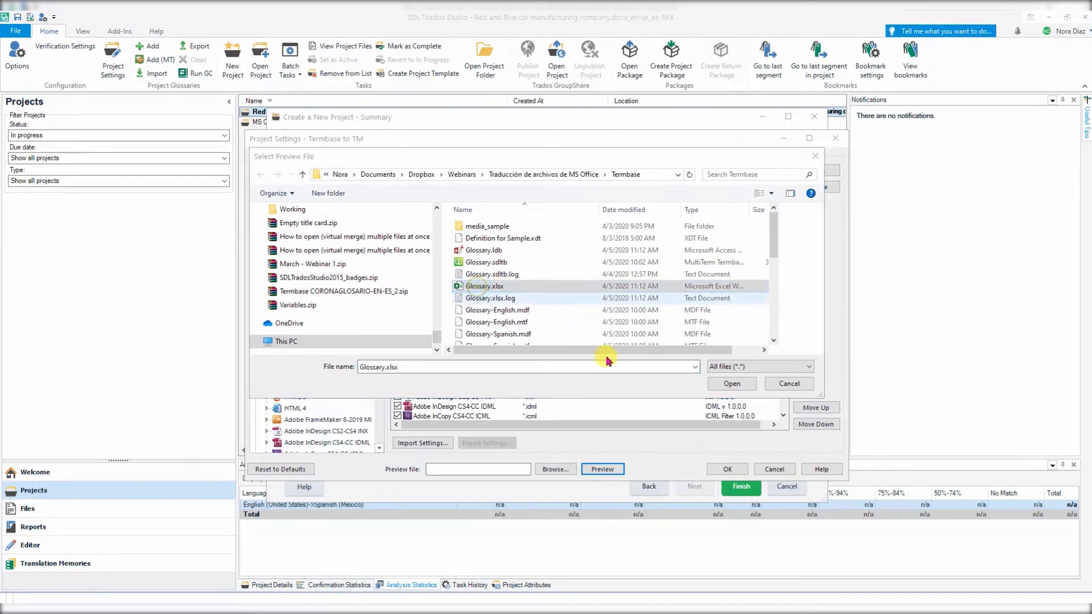
pyautogui.click(730, 383)
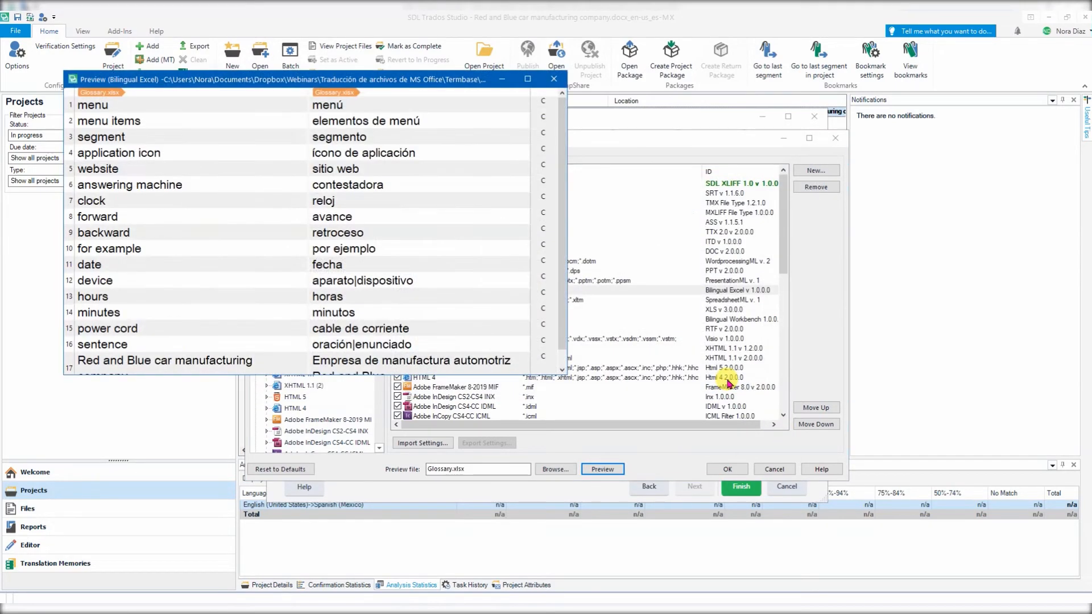
pyautogui.moveTo(407, 83); pyautogui.dragTo(551, 112)
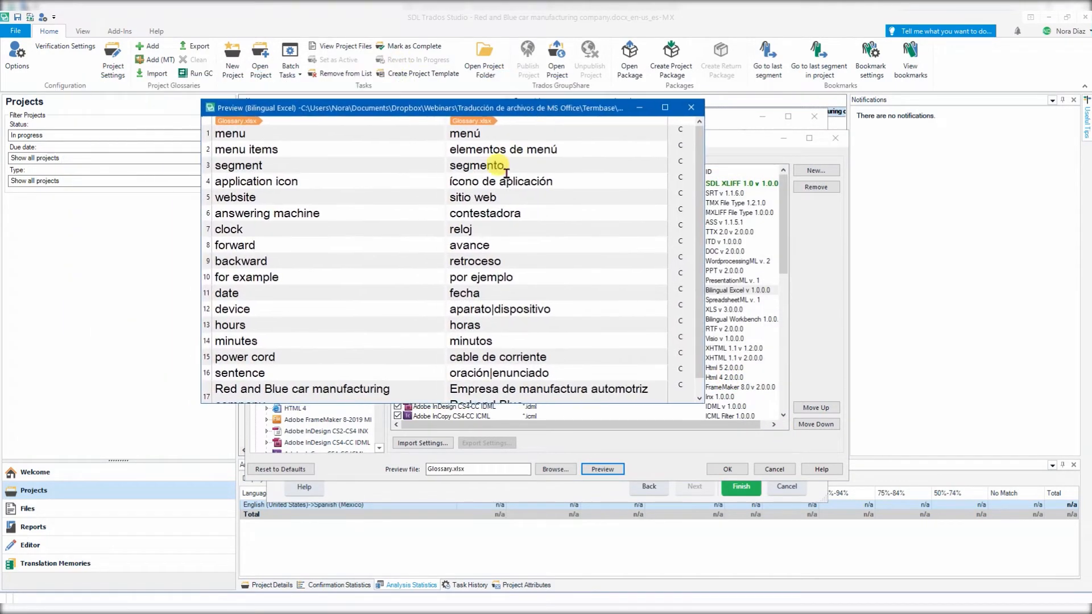
pyautogui.scroll(-1, 506, 256)
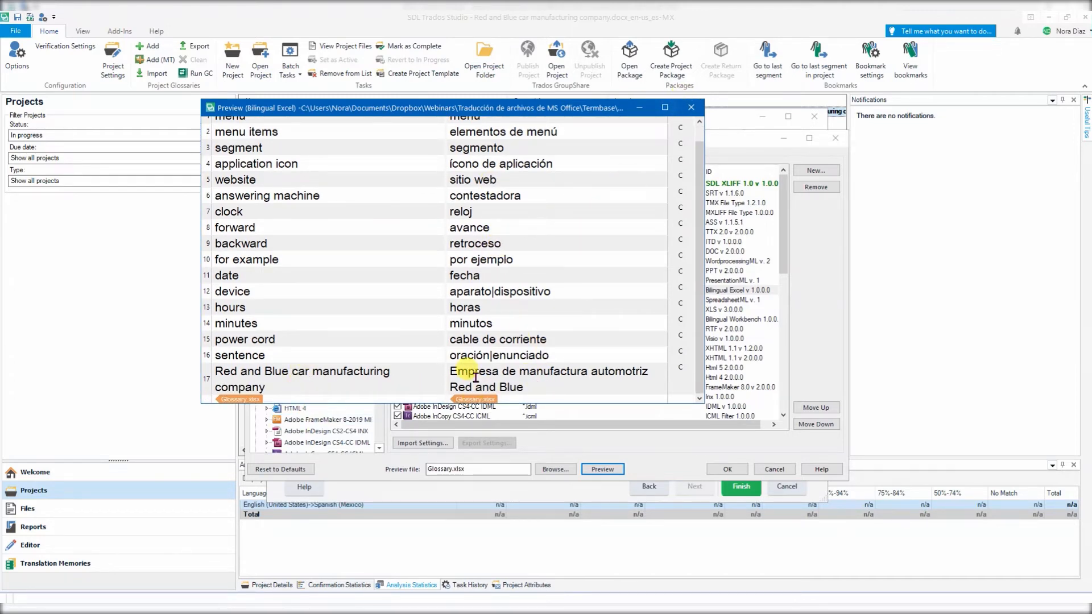
pyautogui.click(691, 107)
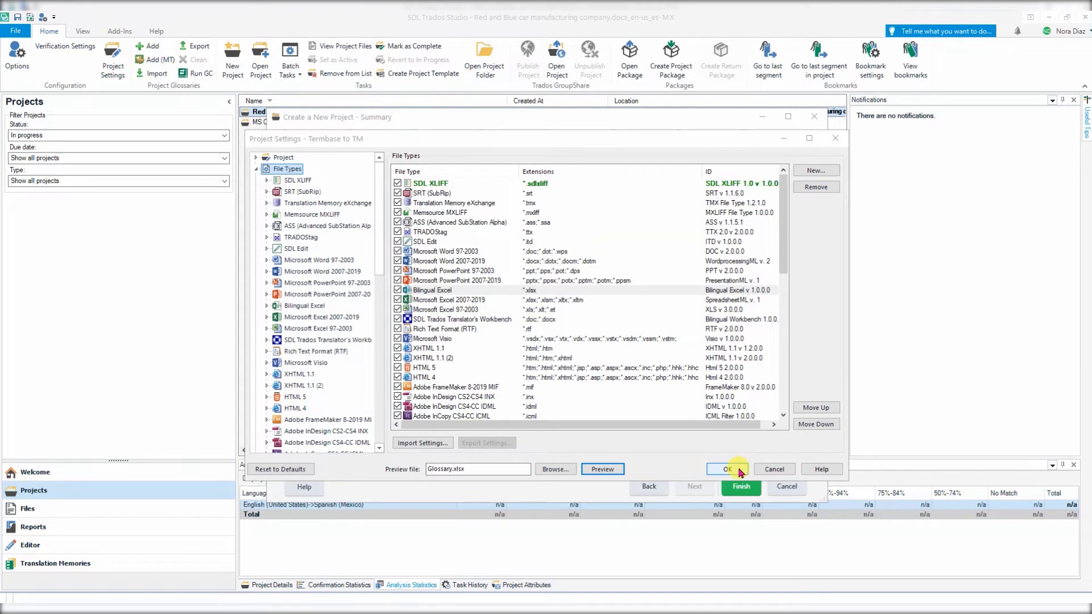
# Accept the project settings and finish creating the Termbase to TM project.
pyautogui.click(740, 471)
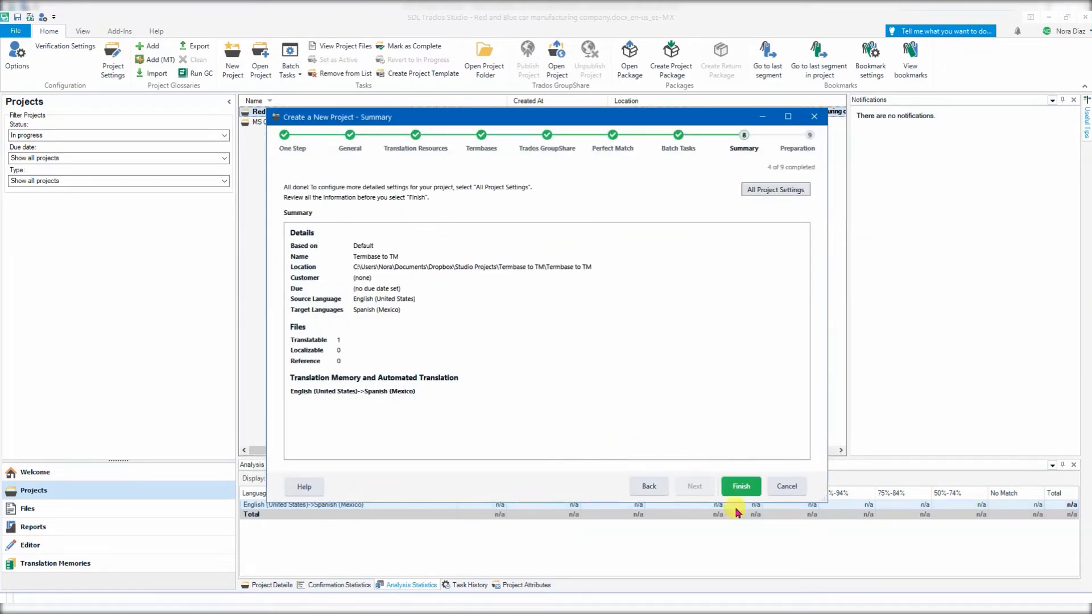
pyautogui.click(741, 486)
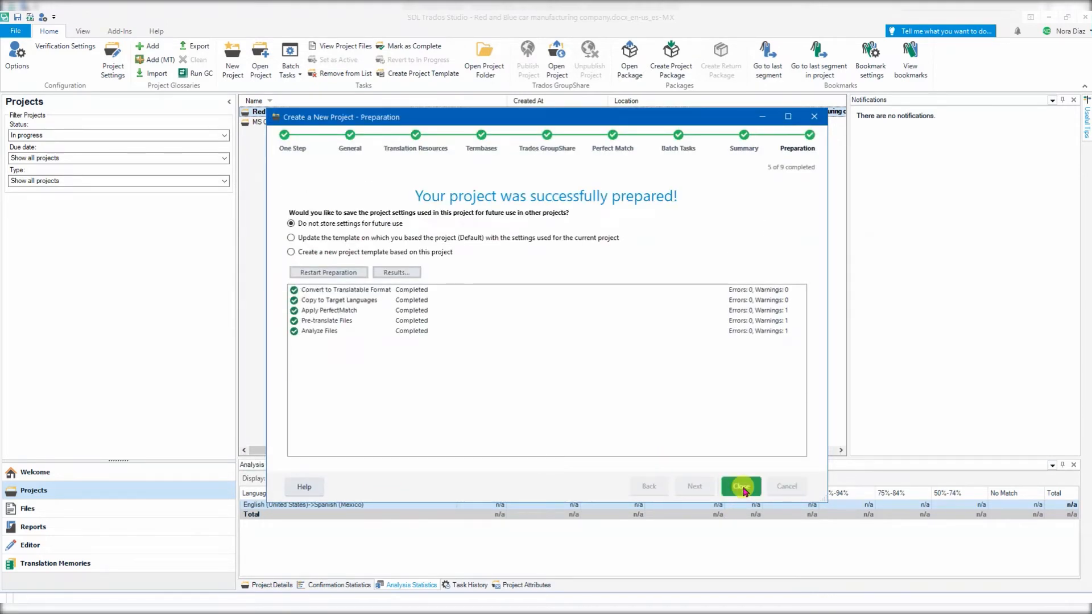
pyautogui.click(742, 488)
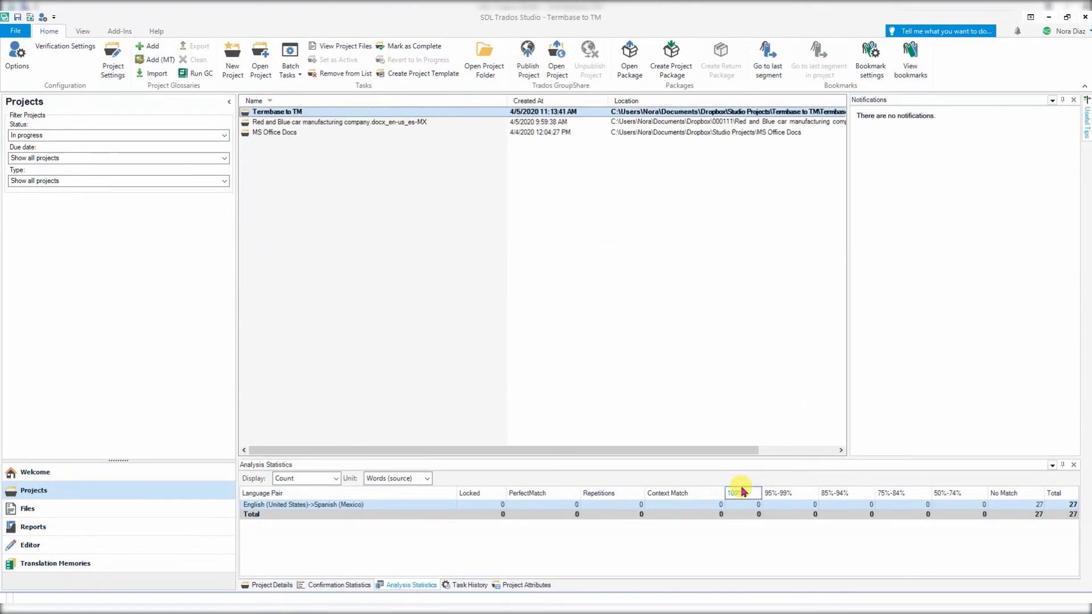
# Open Glossary.xlsx.sdlxliff from the Termbase to TM project for translation and go to the target of segment 17.
pyautogui.doubleClick(302, 110)
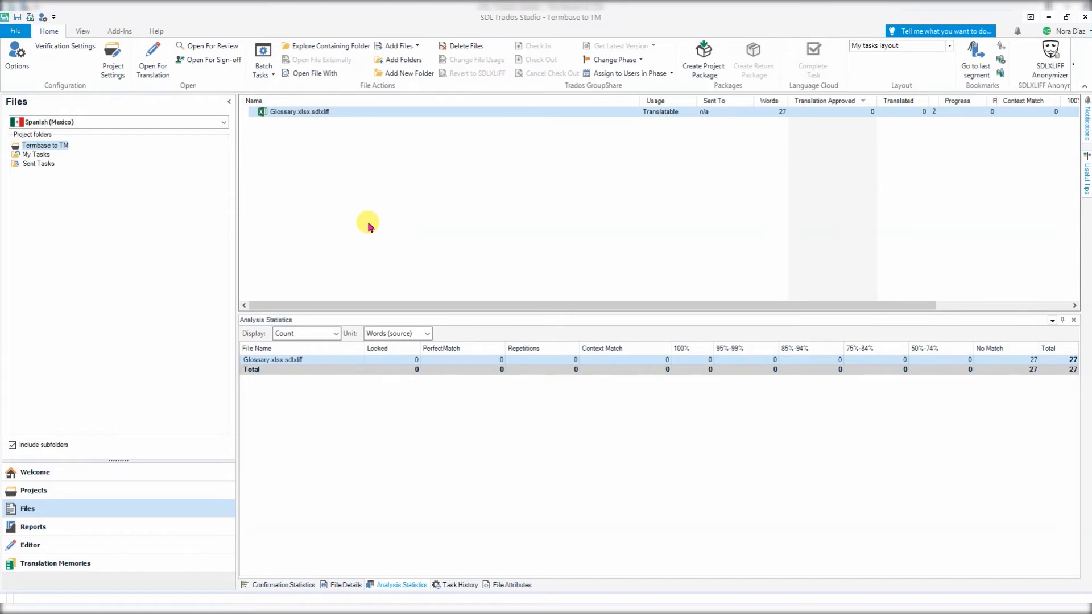
pyautogui.doubleClick(282, 112)
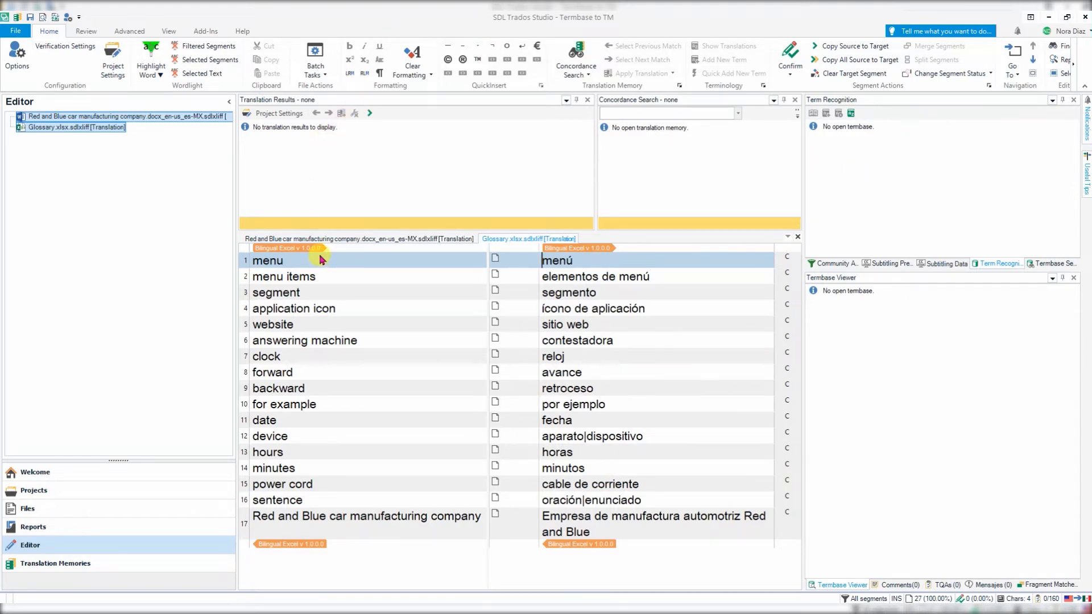
pyautogui.click(598, 530)
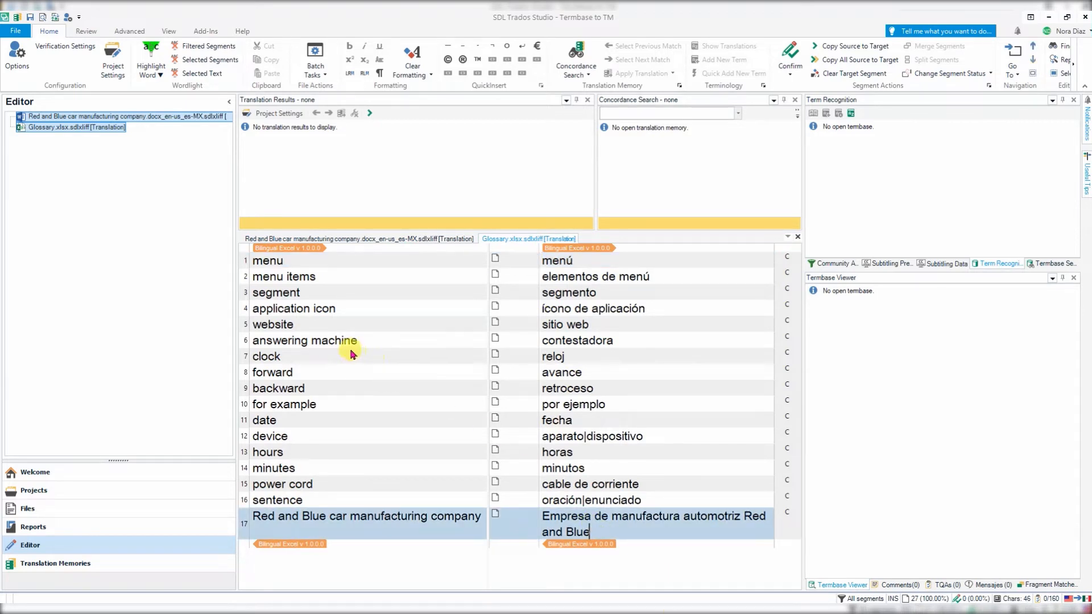
# Select all 17 glossary segments and change their status to Translated.
pyautogui.keyDown('shift'); pyautogui.click(243, 248); pyautogui.keyUp('shift')
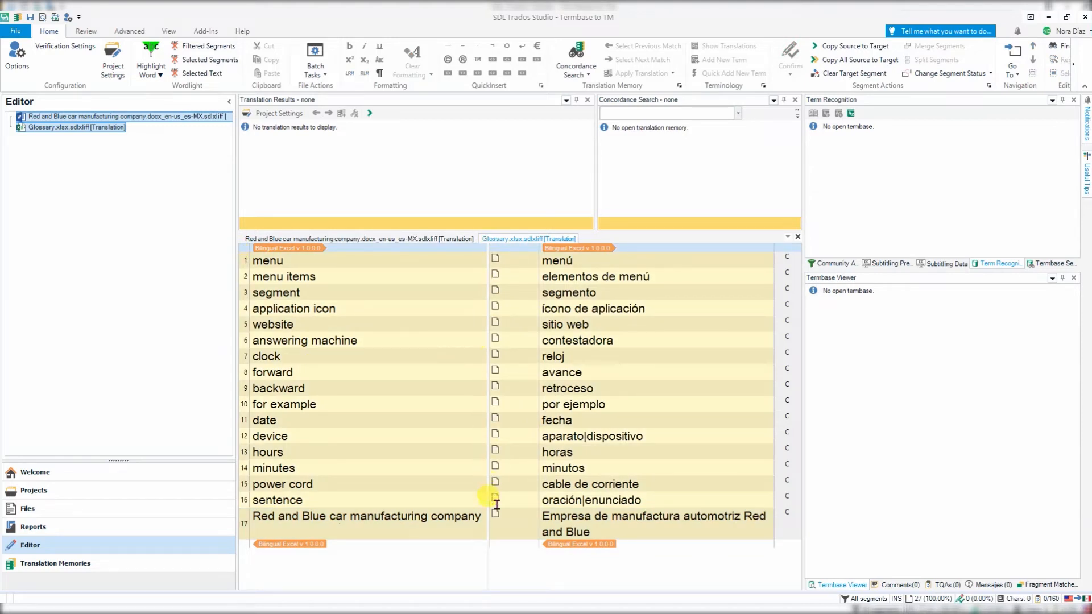
pyautogui.rightClick(243, 265)
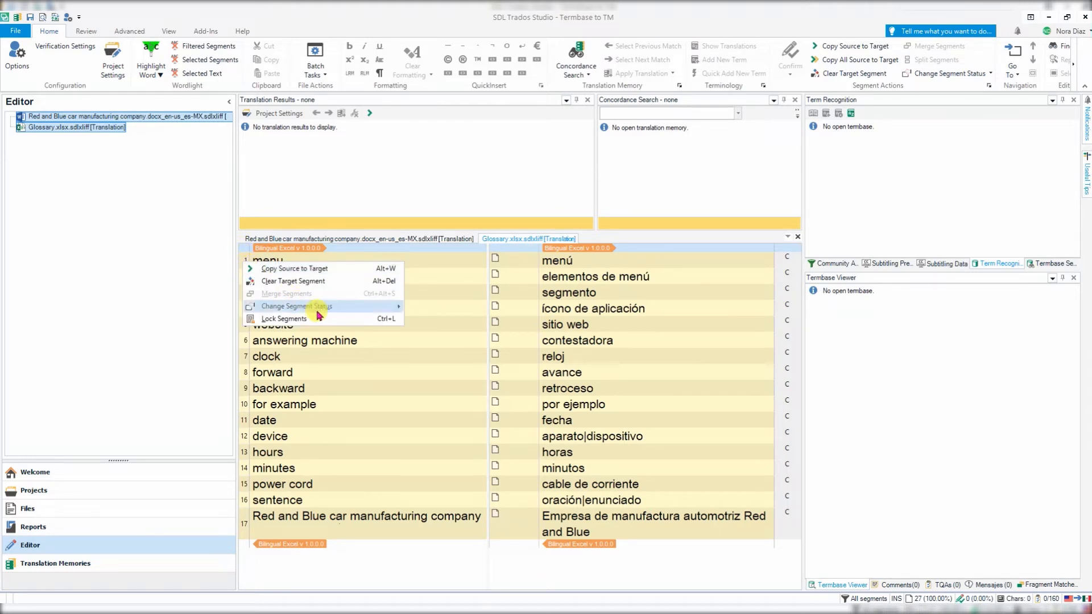
pyautogui.moveTo(321, 312)
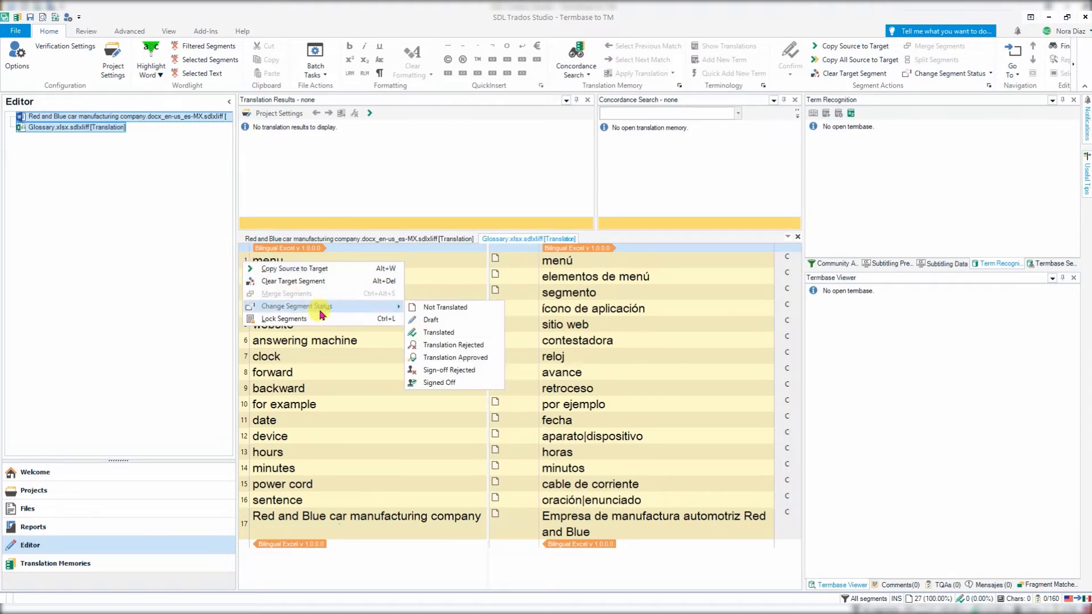
pyautogui.click(439, 335)
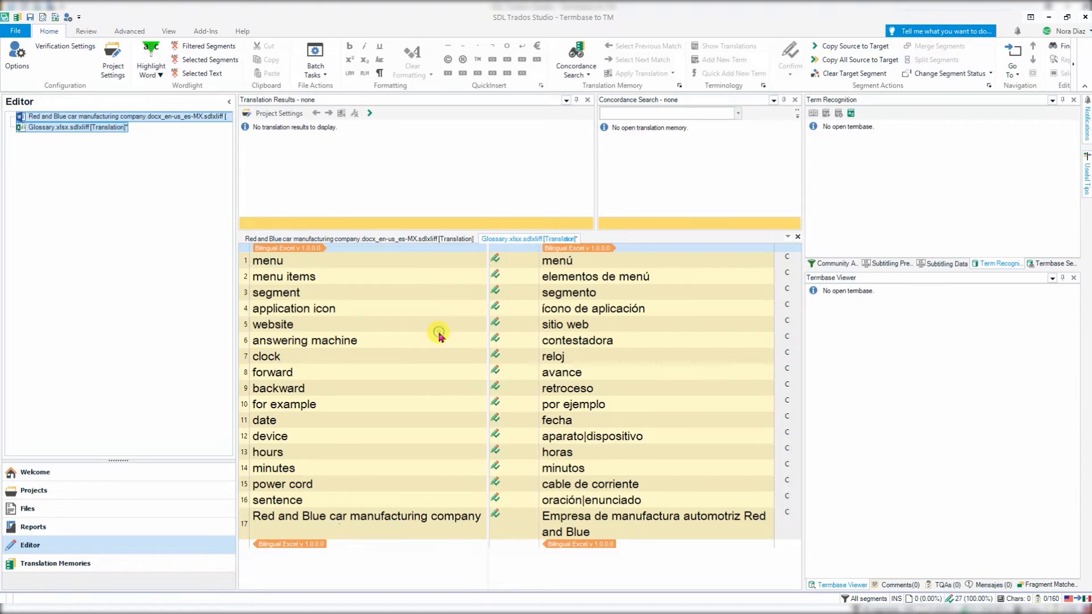
# Create a translation memory named From Termbases for English (United States) to Spanish (Mexico) in the project settings and accept them.
pyautogui.click(282, 117)
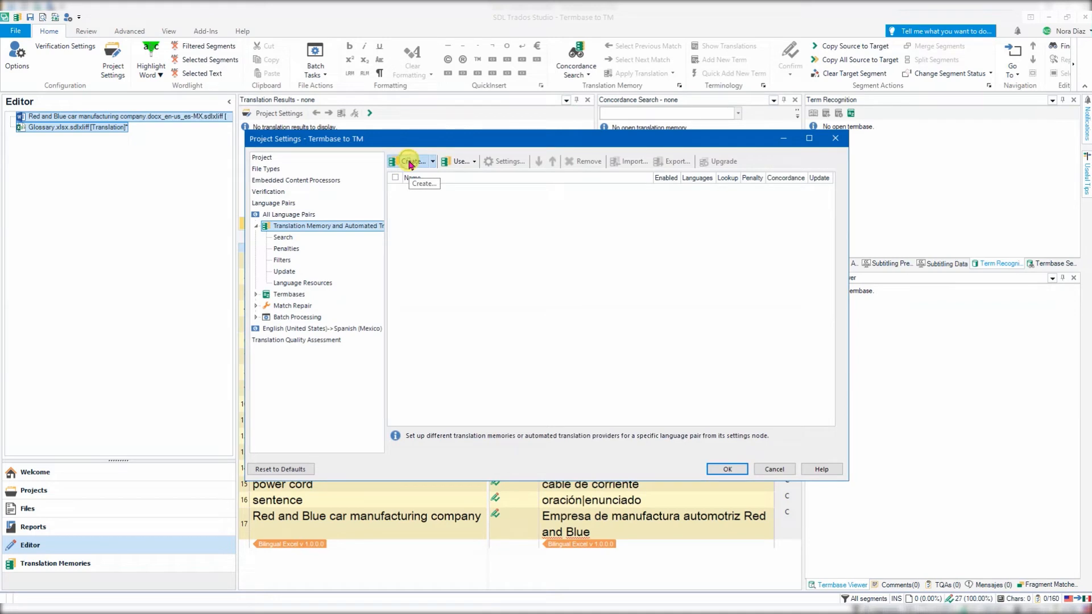
pyautogui.click(409, 162)
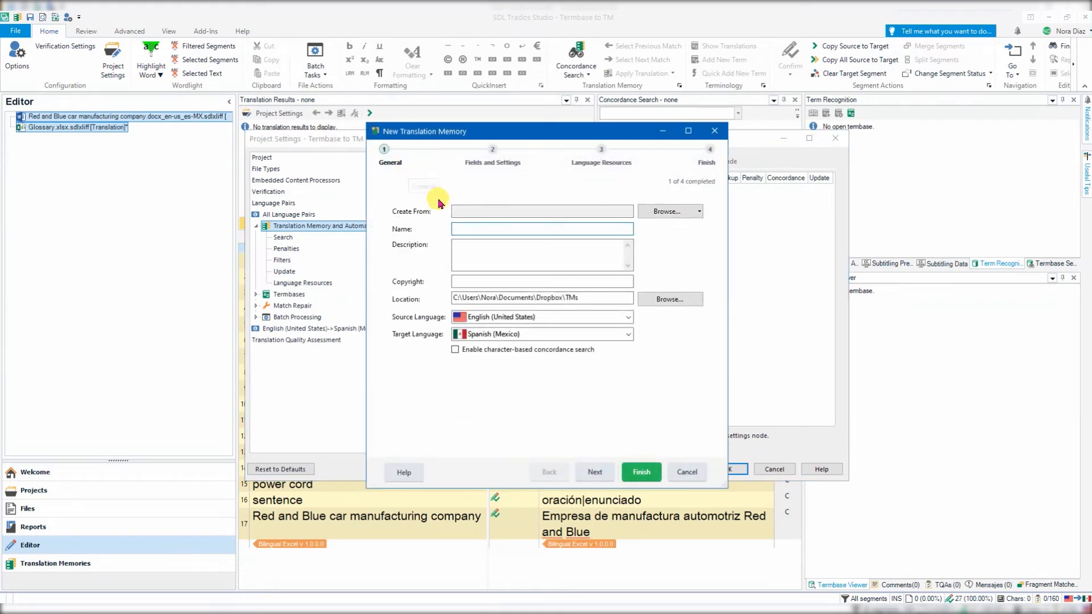
pyautogui.click(481, 229)
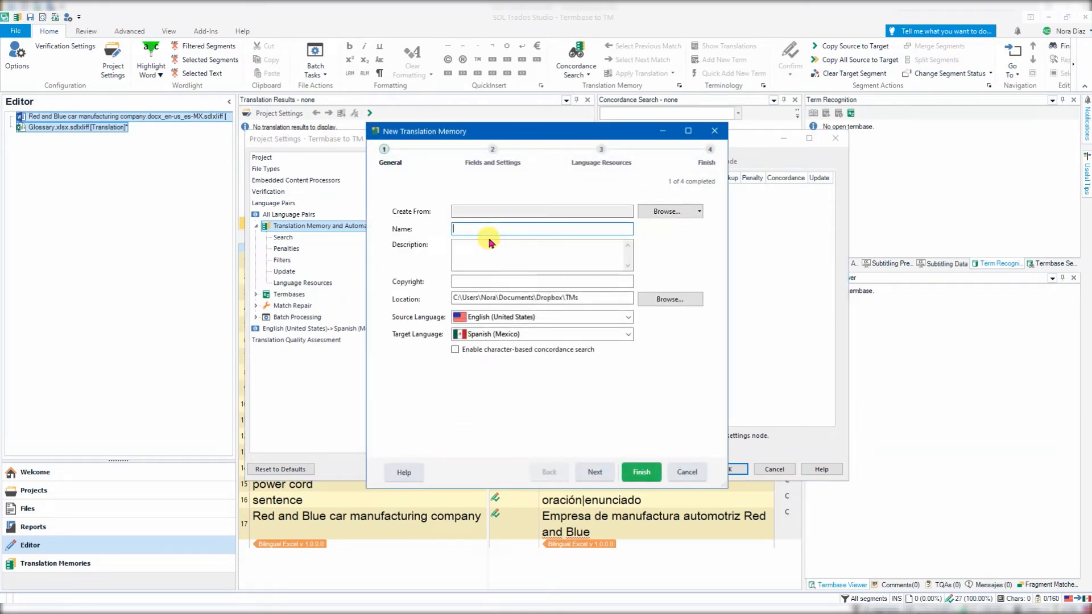
pyautogui.write('From Termbases')
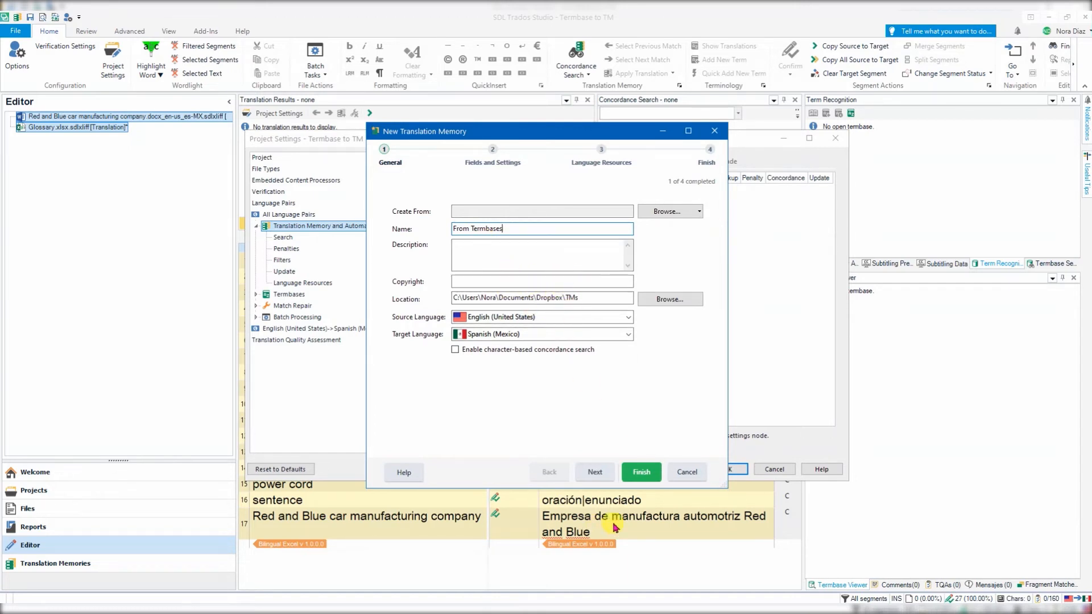
pyautogui.click(642, 472)
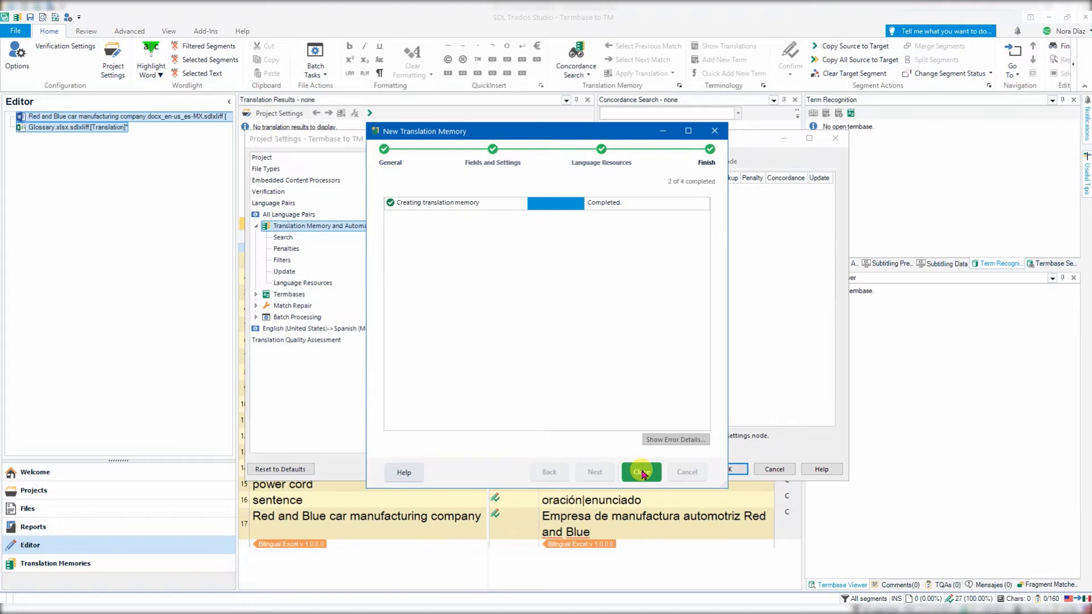
pyautogui.click(642, 473)
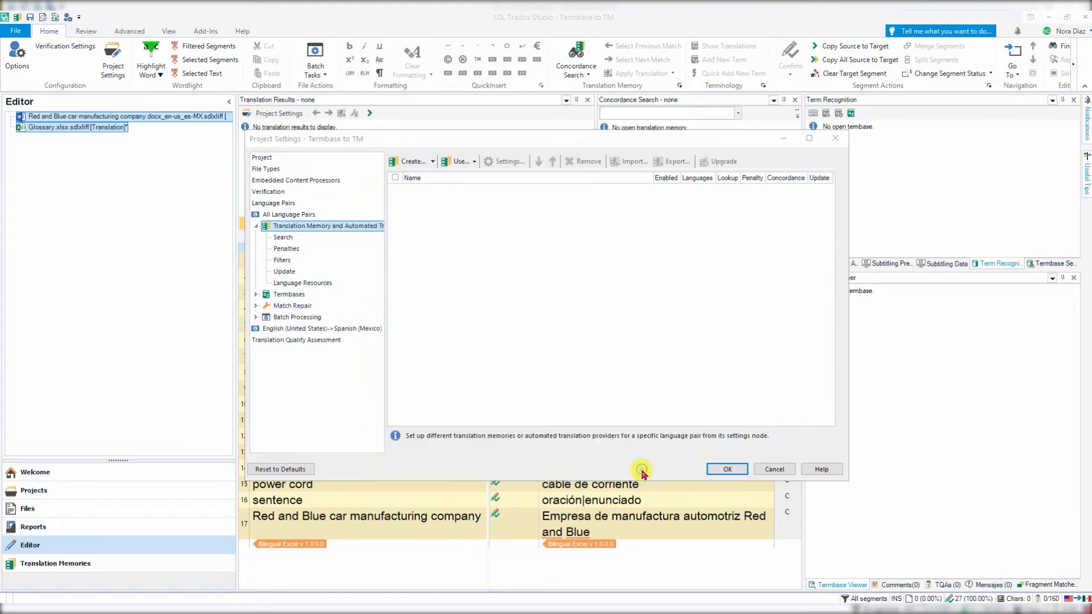
pyautogui.click(727, 470)
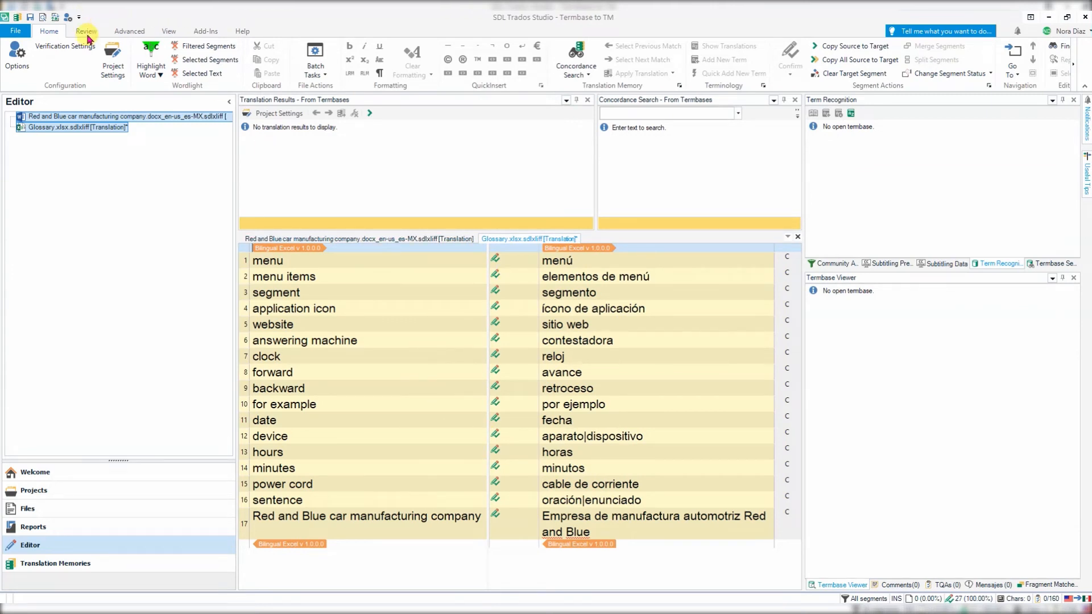
# Save the glossary file, run the Update Main Translation Memories batch task on it, and decline reopening Glossary.xlsx.sdlxliff.
pyautogui.click(32, 15)
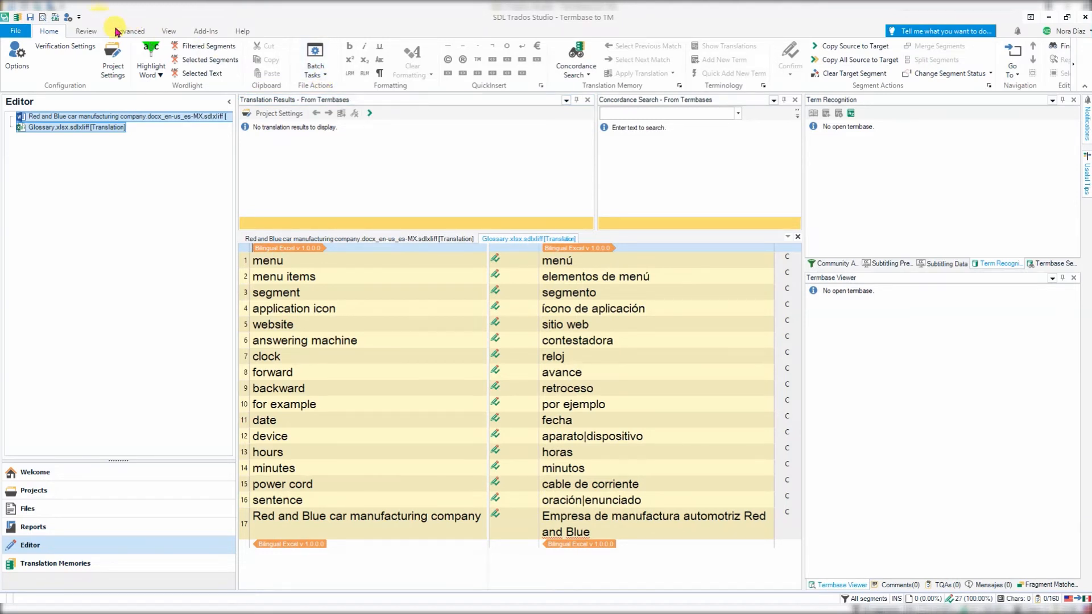
pyautogui.click(315, 73)
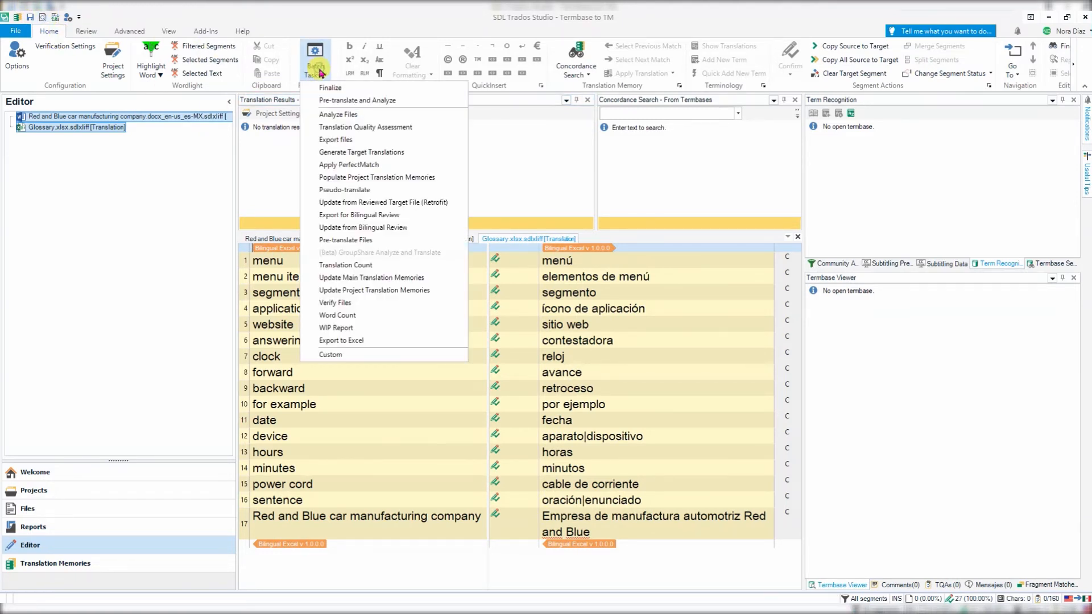
pyautogui.click(396, 279)
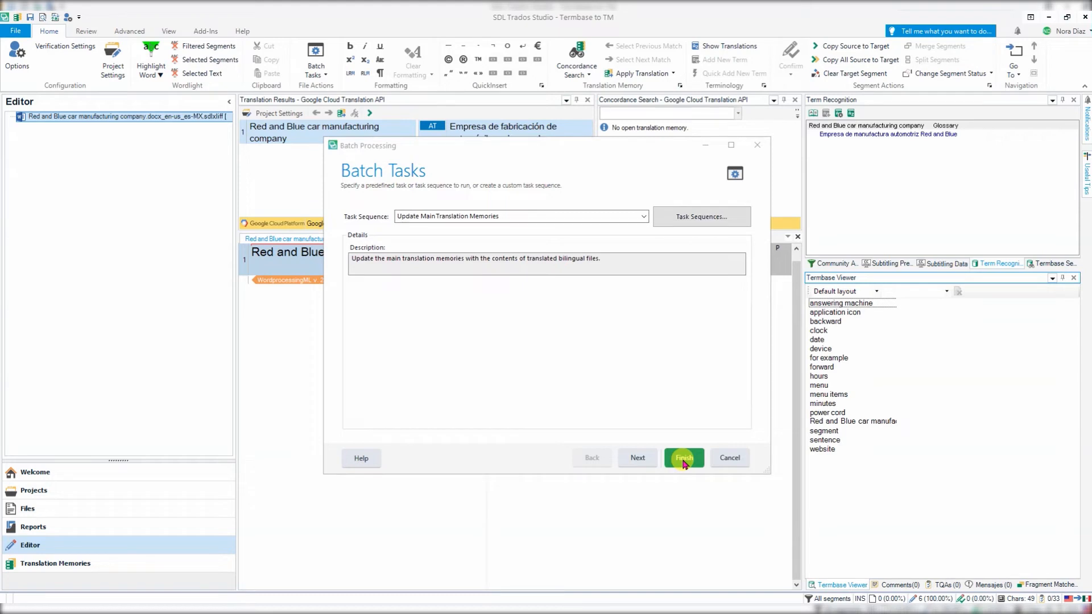
pyautogui.click(684, 458)
pyautogui.click(683, 460)
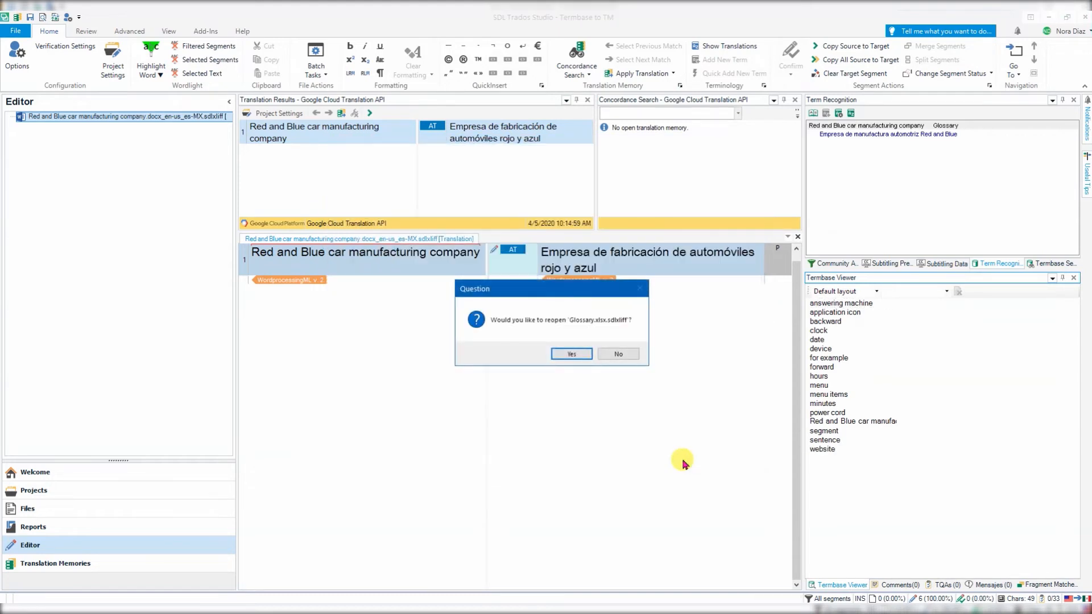
pyautogui.click(618, 353)
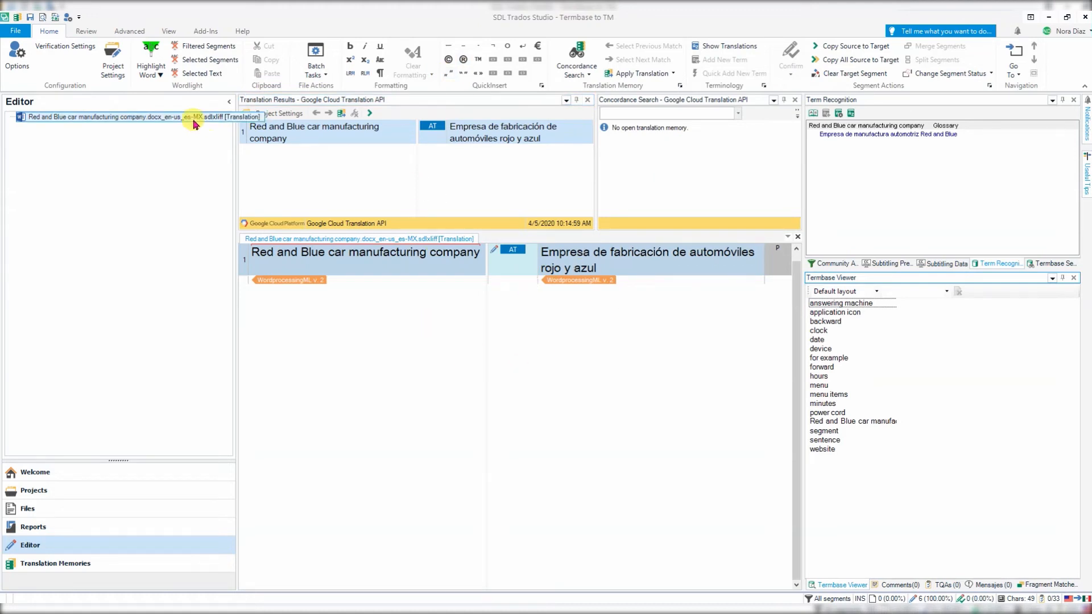
# Check the From Termbases.sdltm entry and its file location in the Termbase to TM project settings.
pyautogui.click(112, 61)
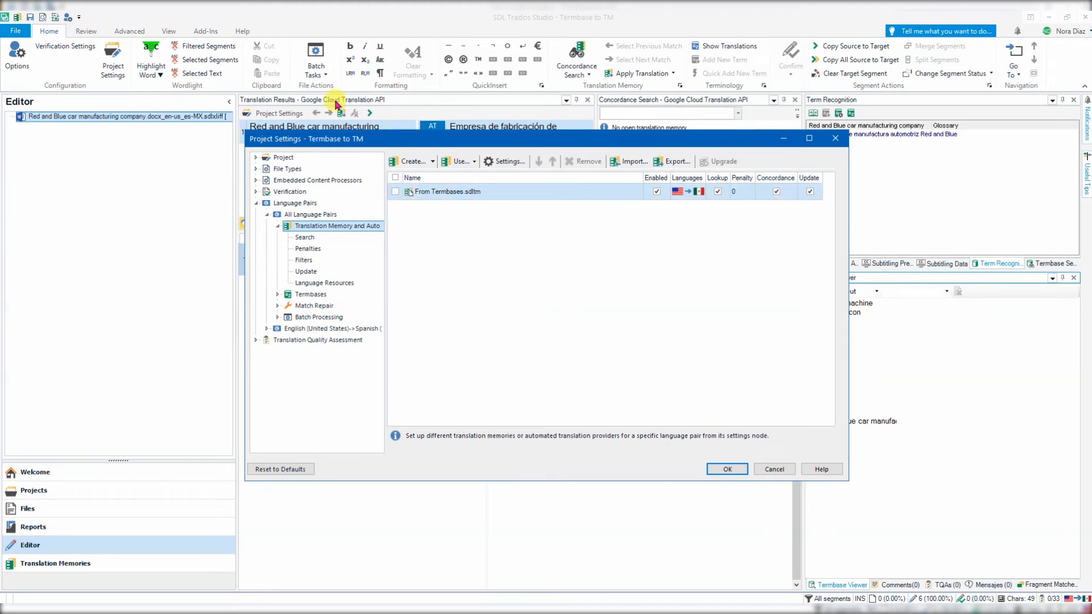
pyautogui.moveTo(478, 141); pyautogui.dragTo(479, 228)
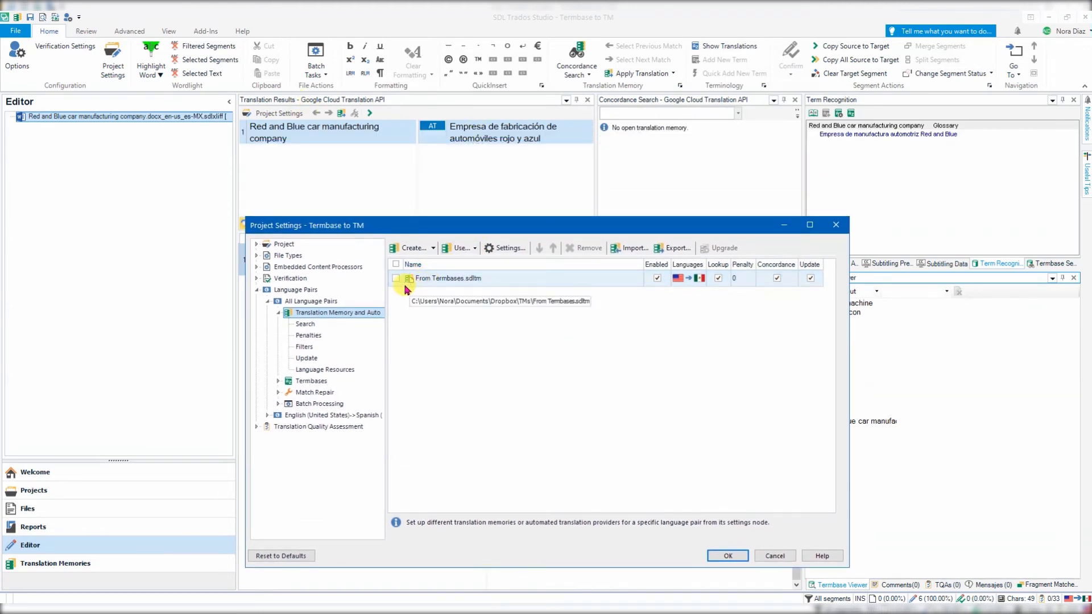
pyautogui.click(767, 555)
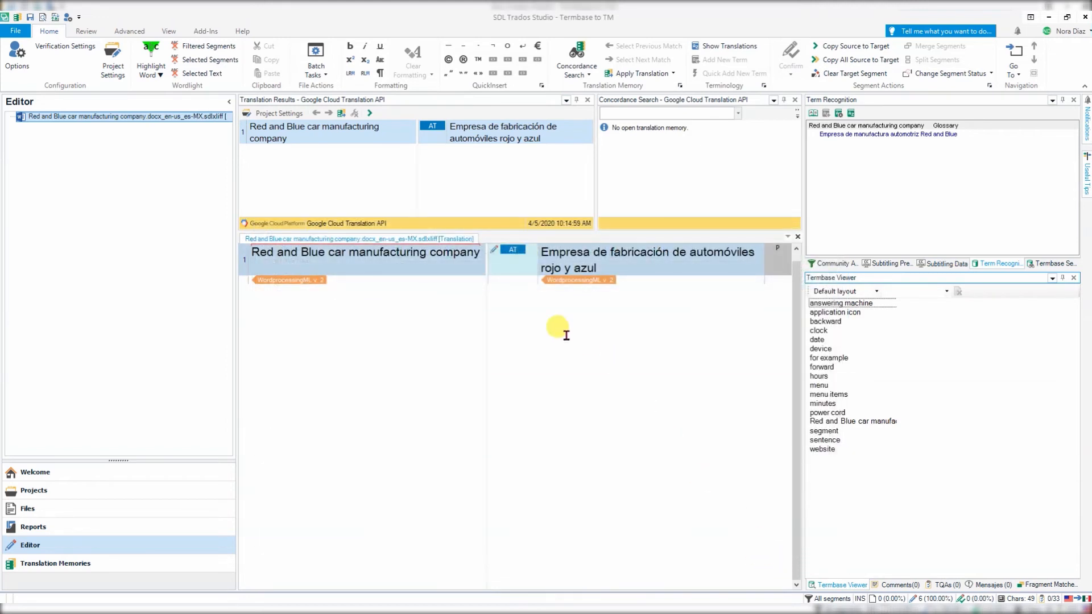
# In the Red and Blue car manufacturing company project's settings, add From Termbases.sdltm from the Dropbox TMs folder as a file-based translation memory.
pyautogui.click(72, 492)
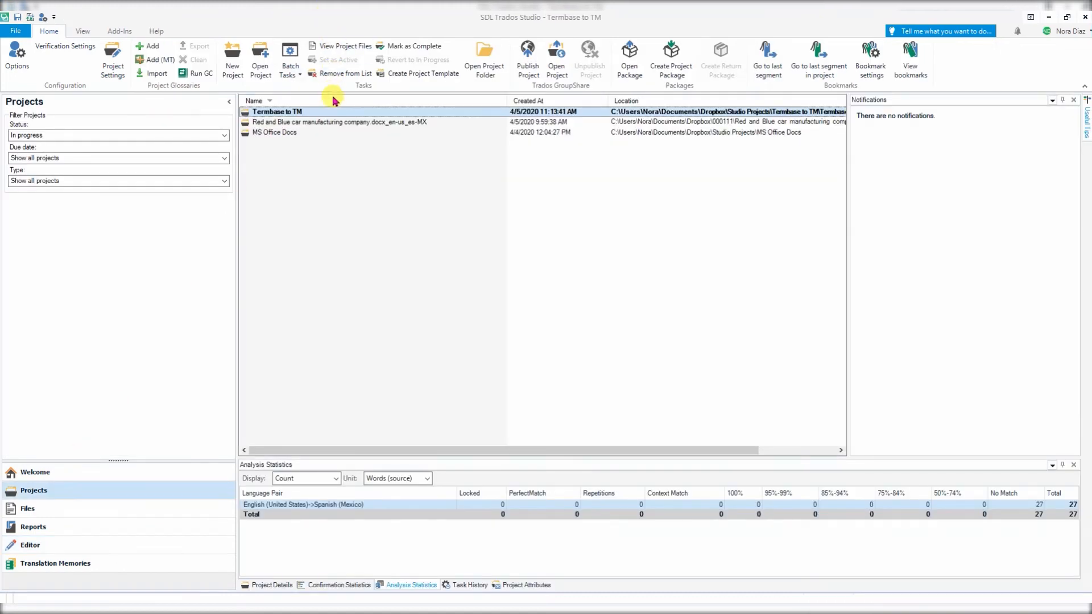
pyautogui.doubleClick(334, 123)
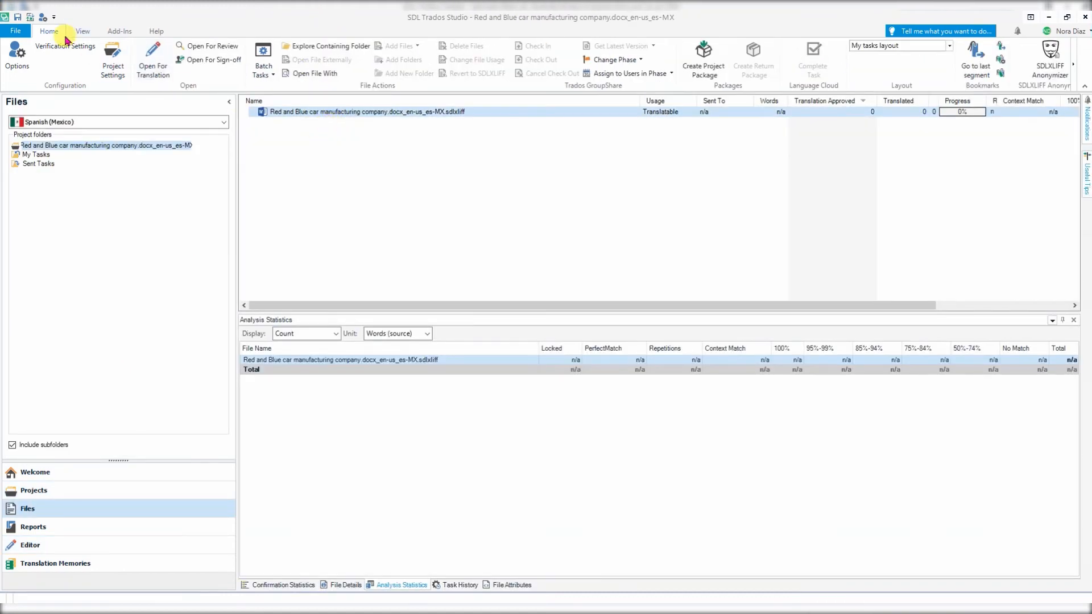
pyautogui.click(117, 69)
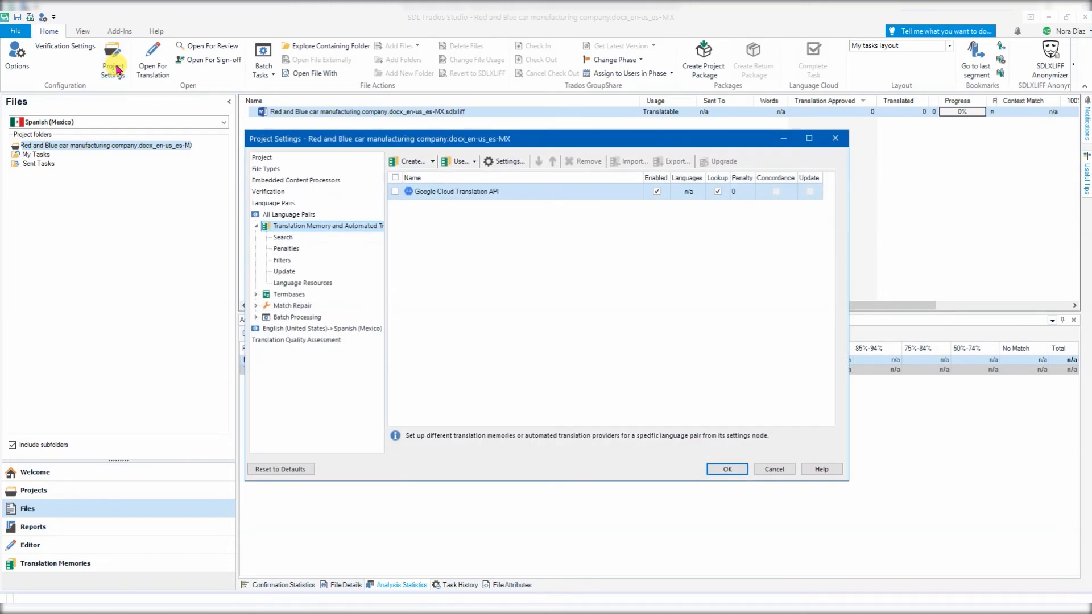
pyautogui.moveTo(436, 200)
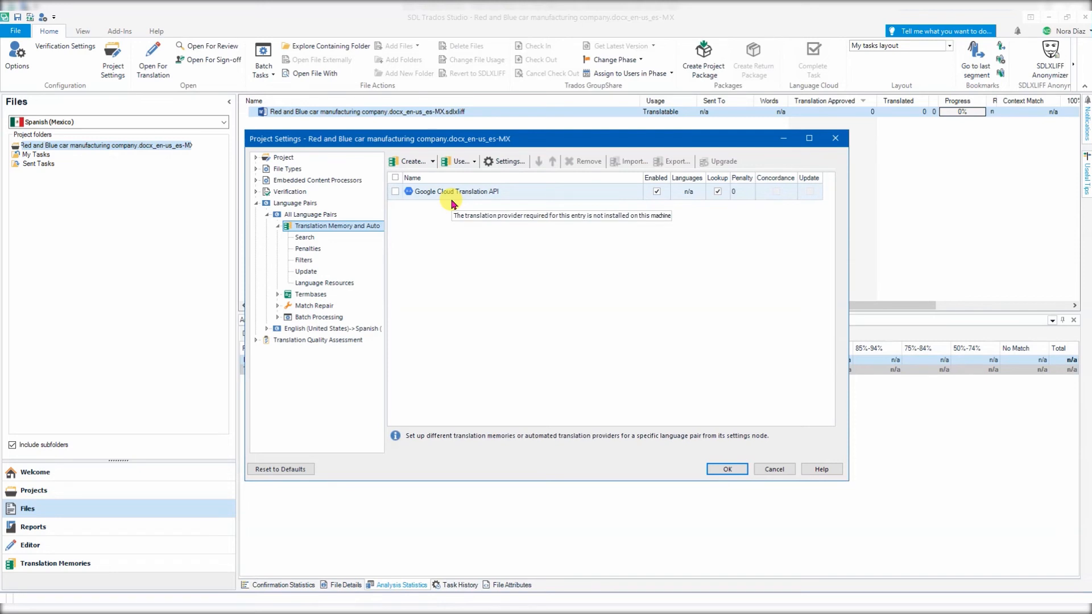
pyautogui.click(461, 162)
pyautogui.click(476, 175)
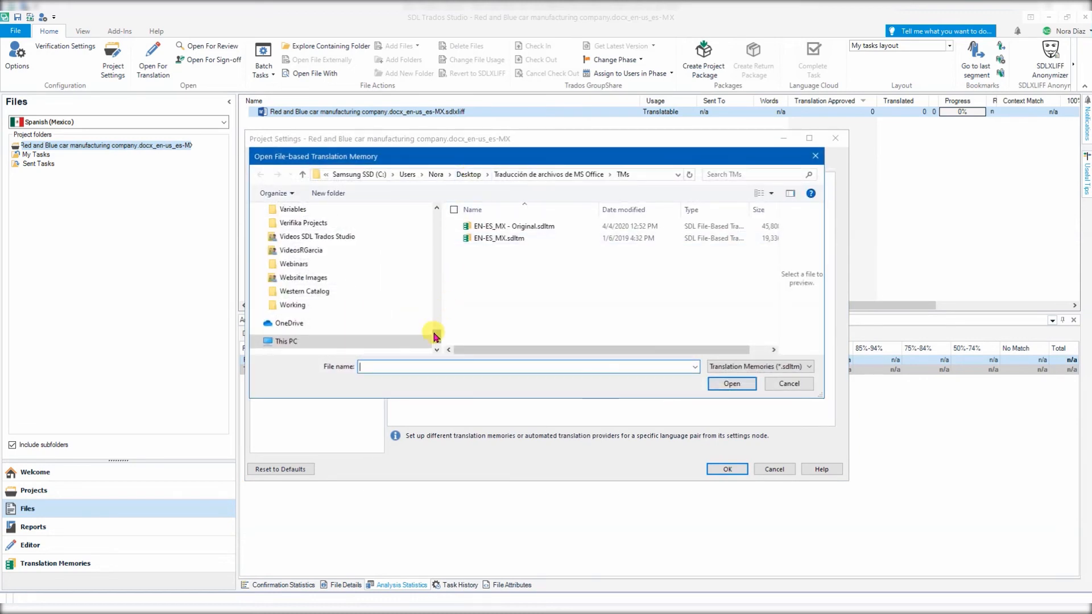
pyautogui.scroll(5, 434, 317)
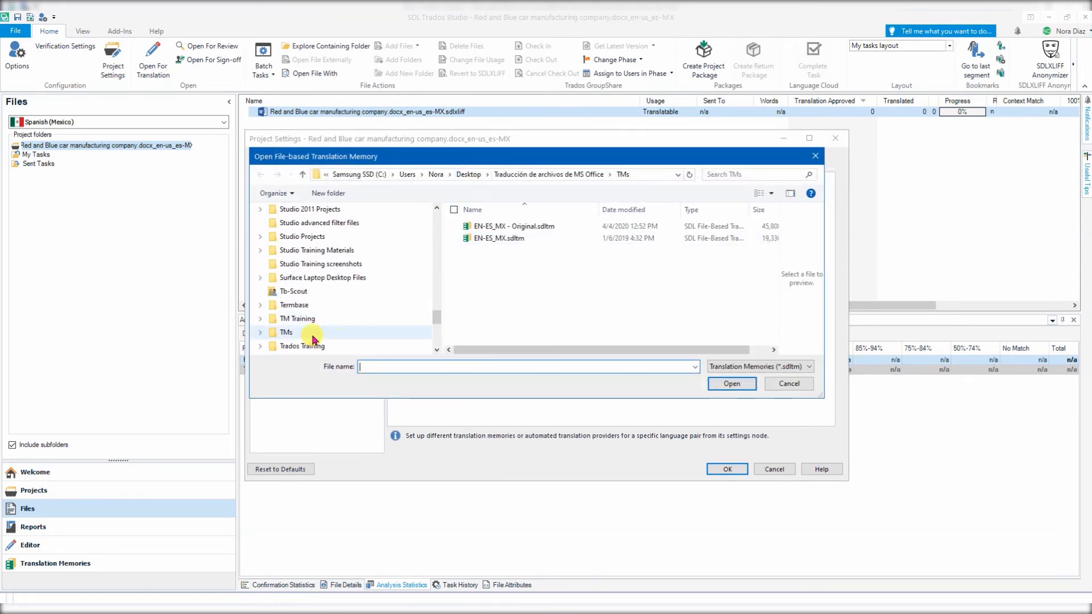
pyautogui.click(306, 335)
pyautogui.click(623, 210)
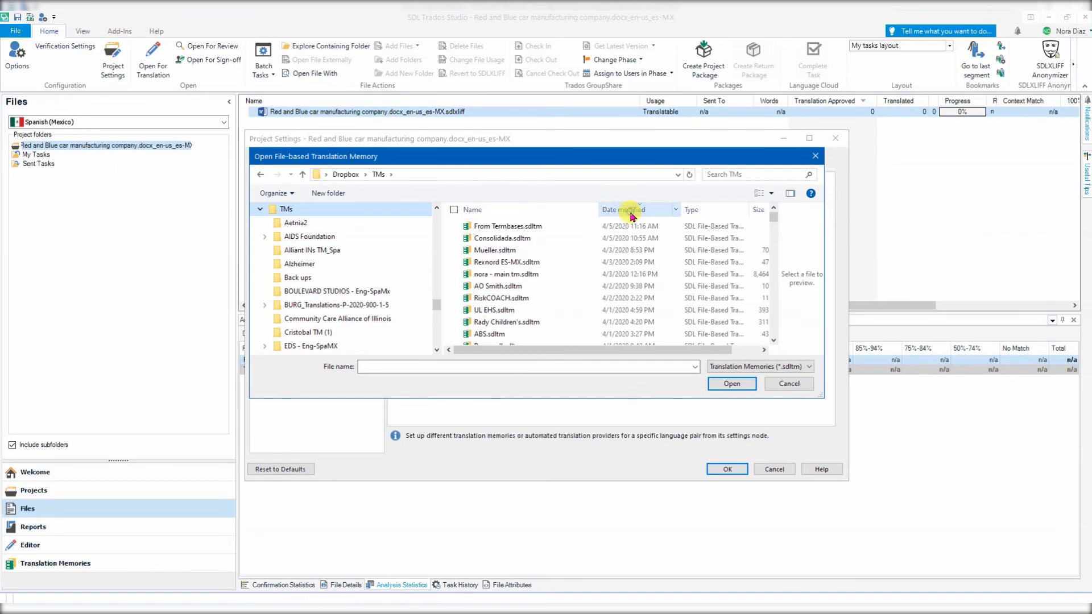
pyautogui.doubleClick(535, 228)
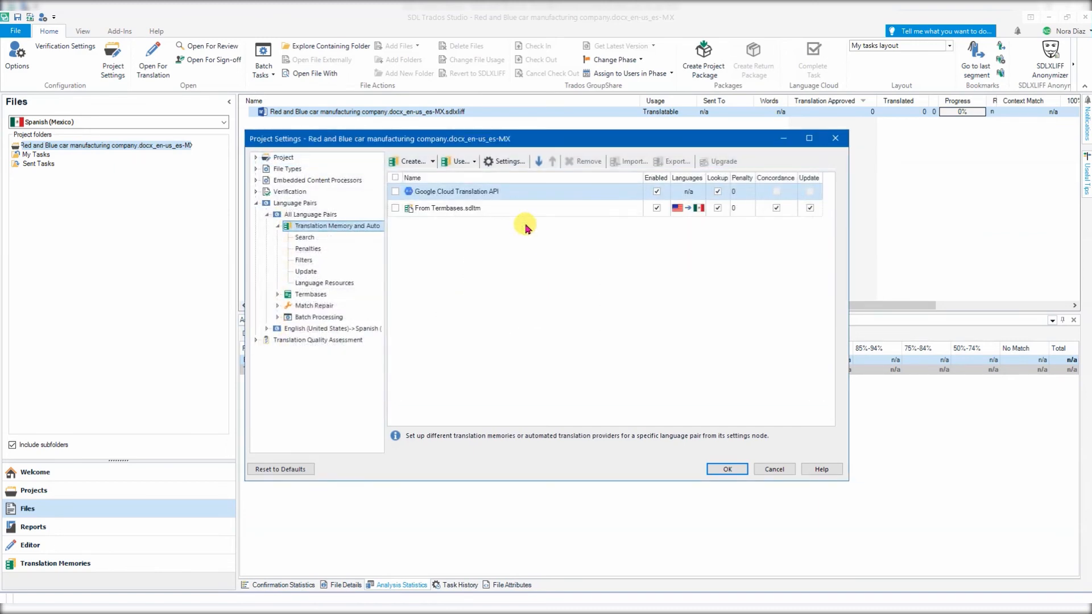
# Move From Termbases.sdltm above Google Cloud Translation API in the provider list and accept the project settings.
pyautogui.click(529, 208)
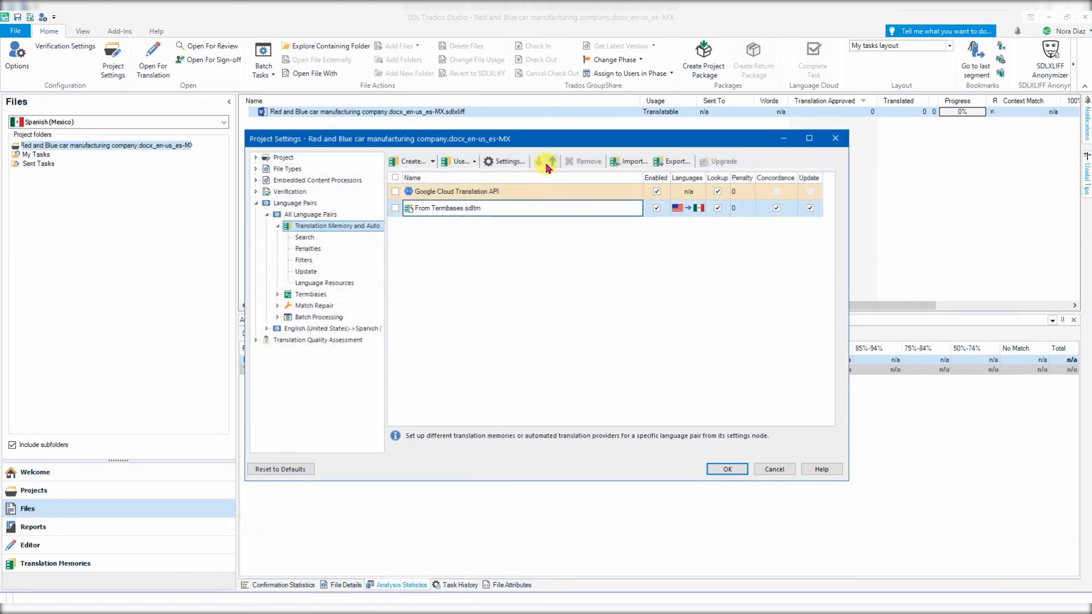
pyautogui.click(550, 162)
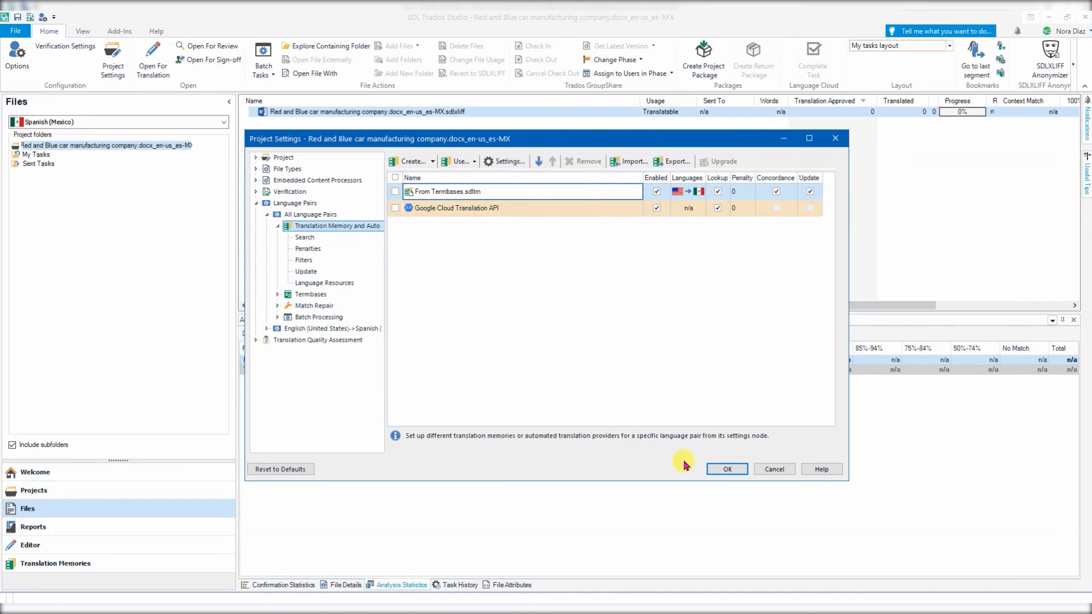
pyautogui.click(727, 470)
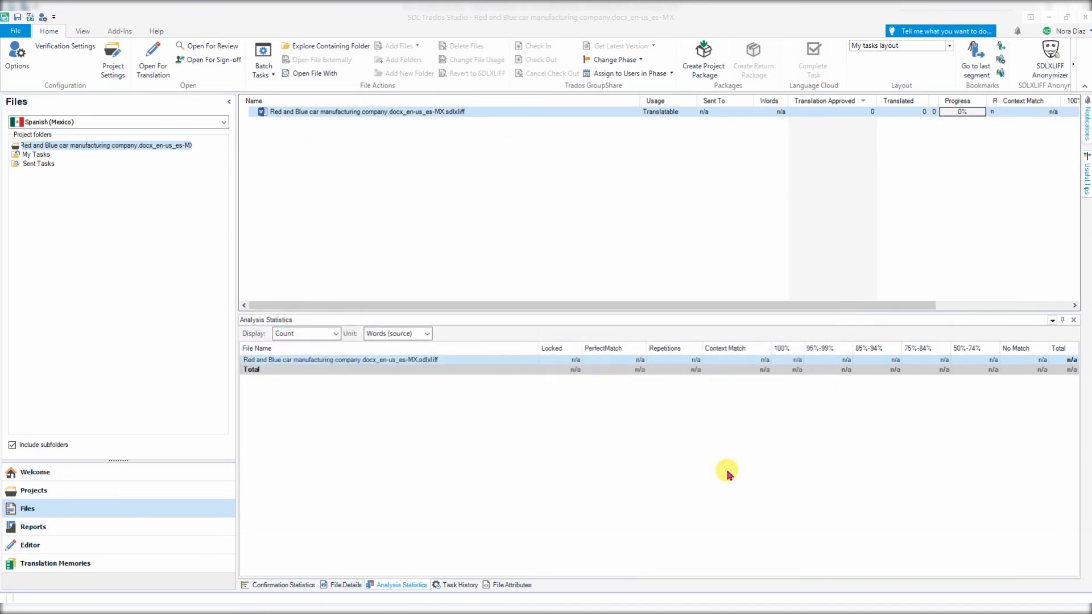
# Return to the document in the Editor and review its translation memory providers in the project settings.
pyautogui.click(91, 547)
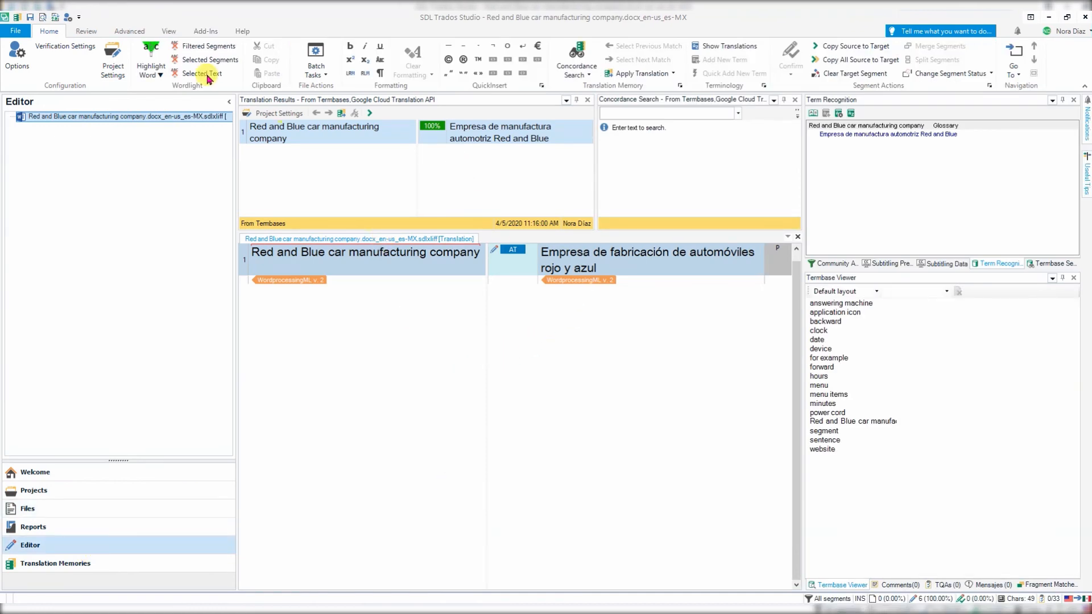
pyautogui.click(286, 115)
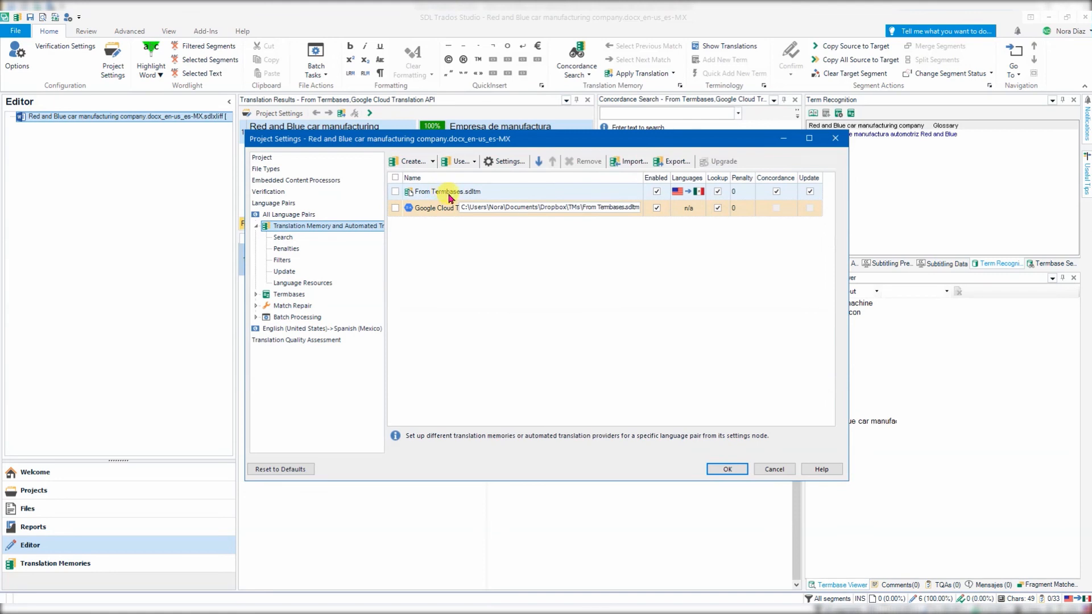
pyautogui.click(727, 469)
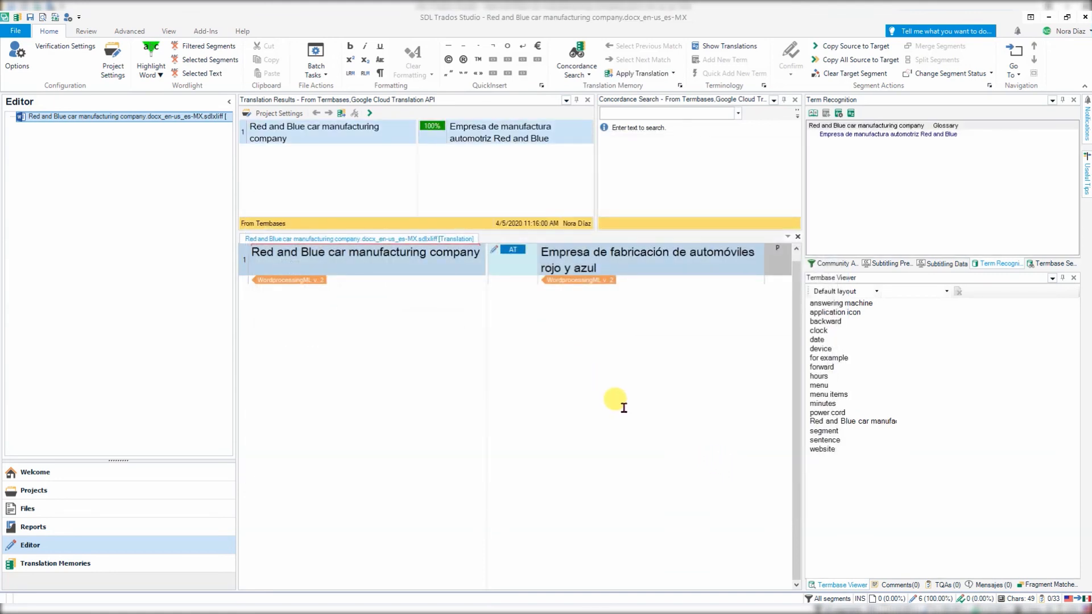
# Clear the target of segment 1, then leave and re-enter the segment to insert the translation memory match.
pyautogui.click(595, 265)
pyautogui.hotkey('alt', 'Delete')
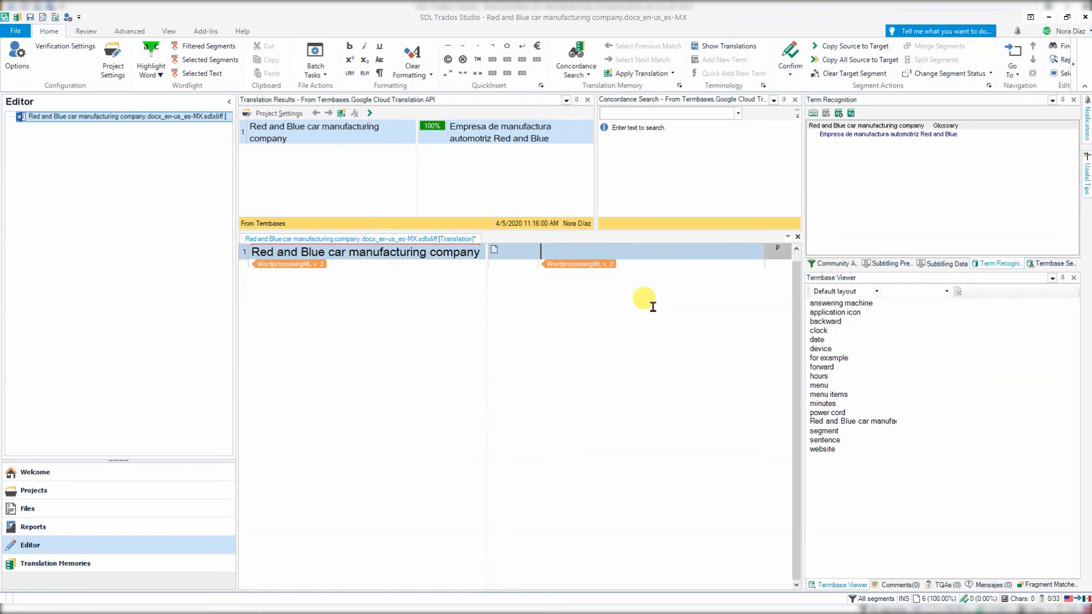
pyautogui.press('Up')
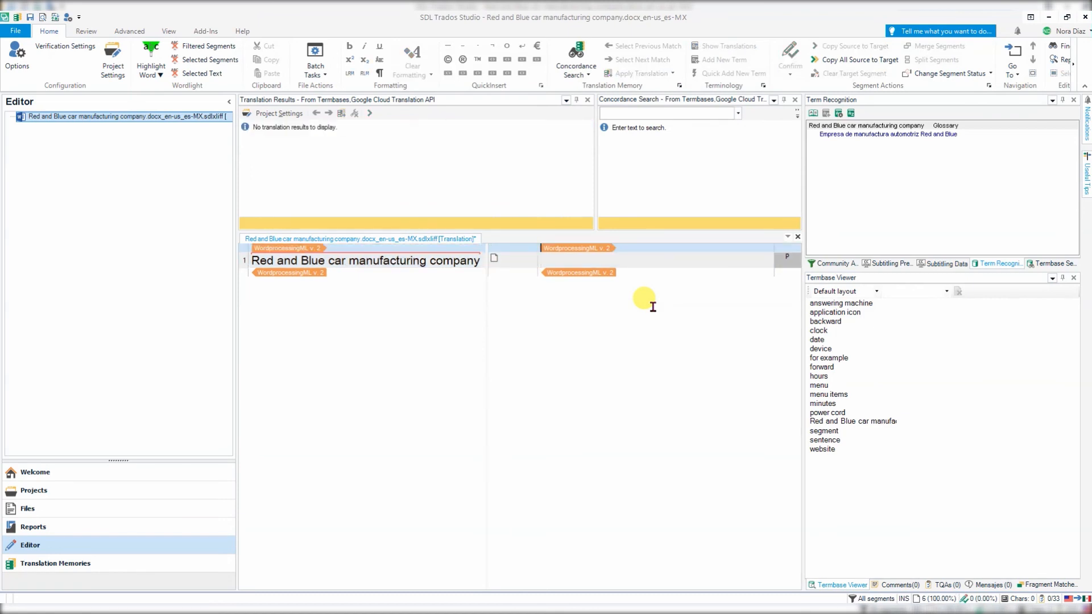
pyautogui.press('Down')
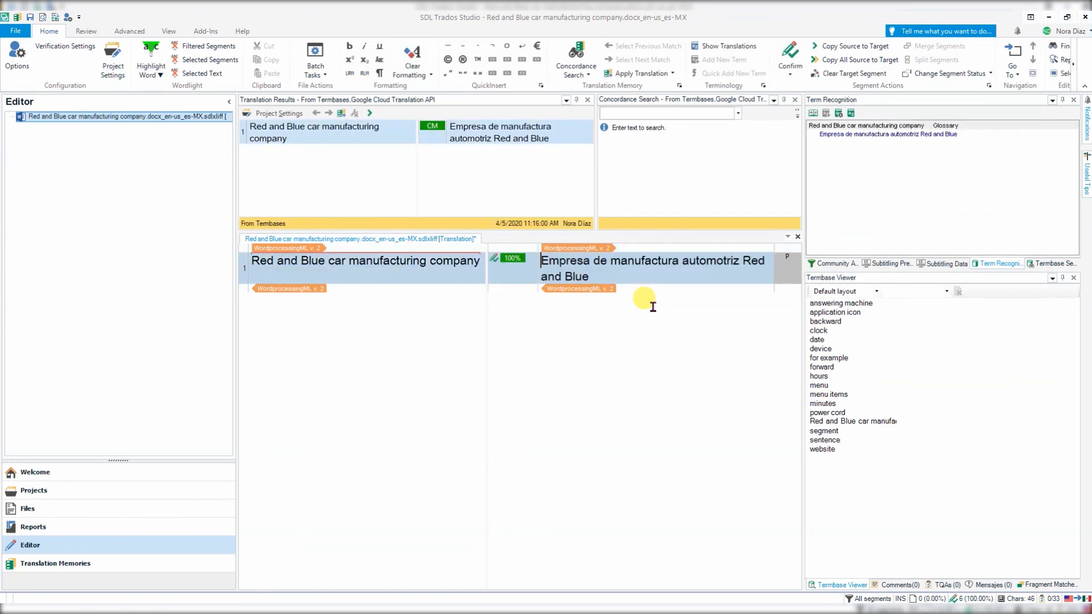